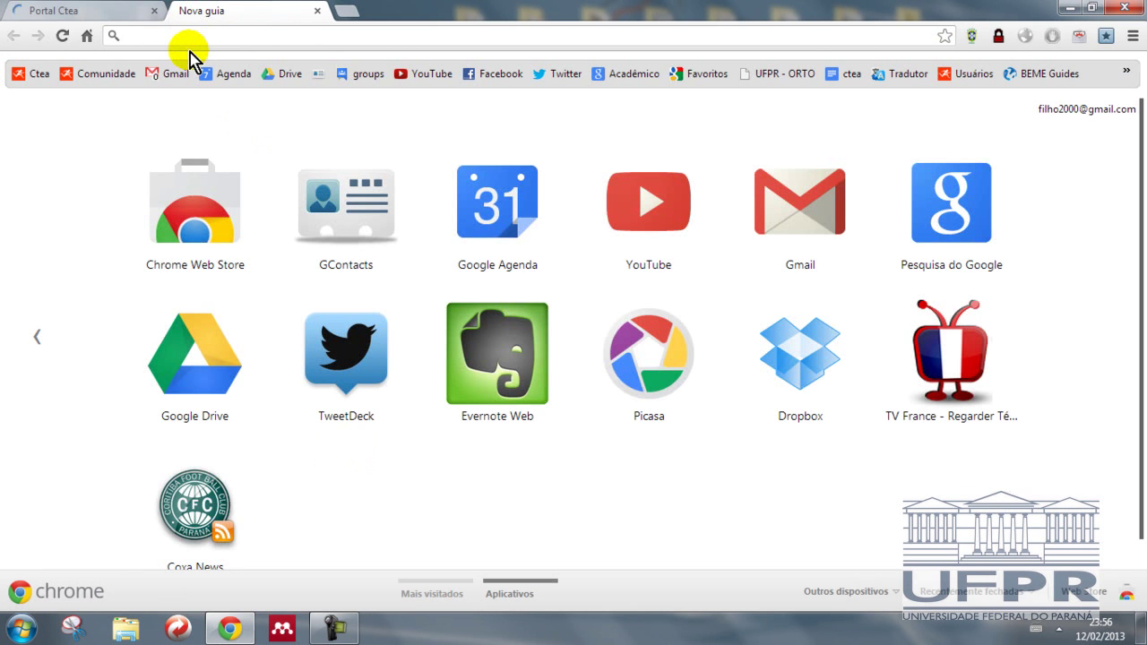
Step: Open youtube.com and sign in with the account's e-mail and password
type("youtube.com")
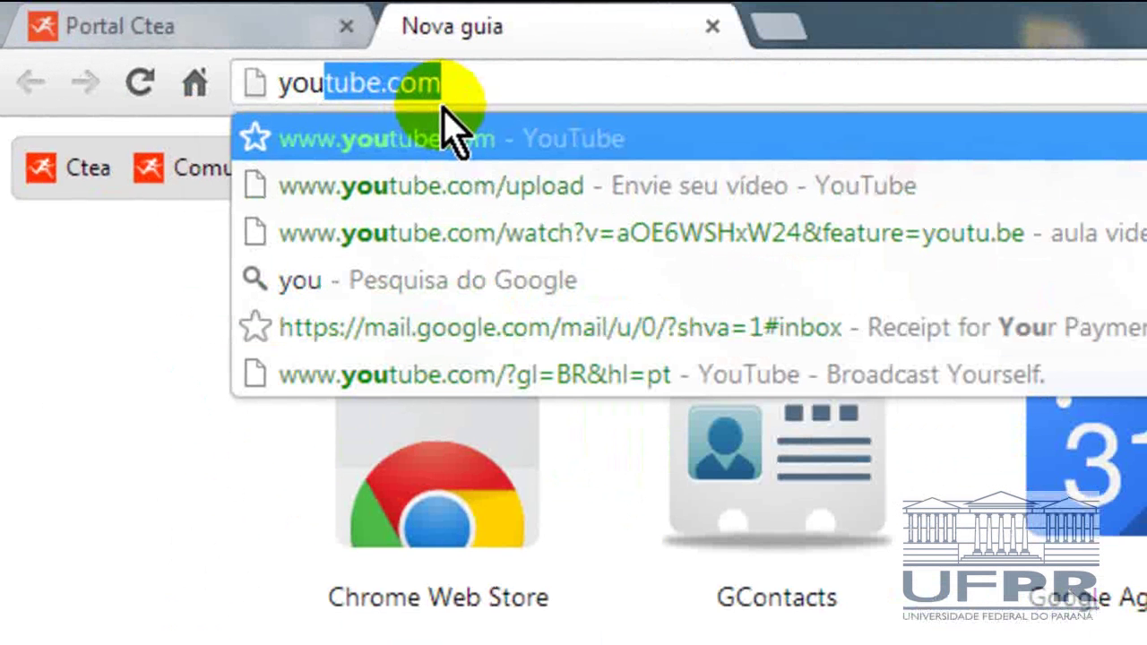
key("Return")
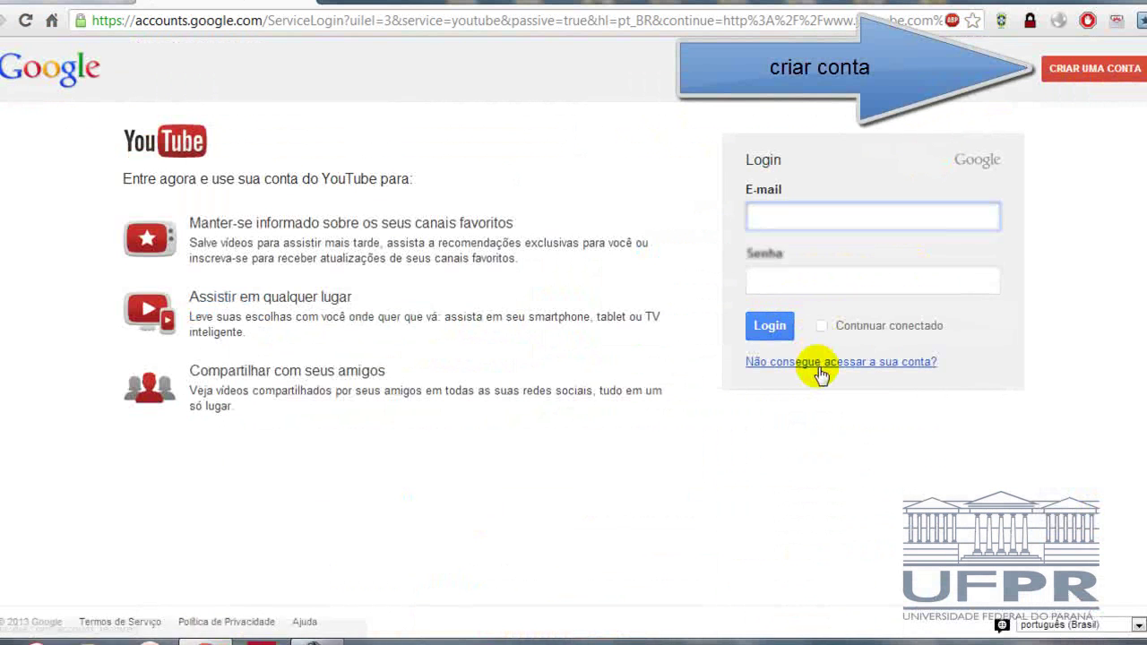
left_click(825, 215)
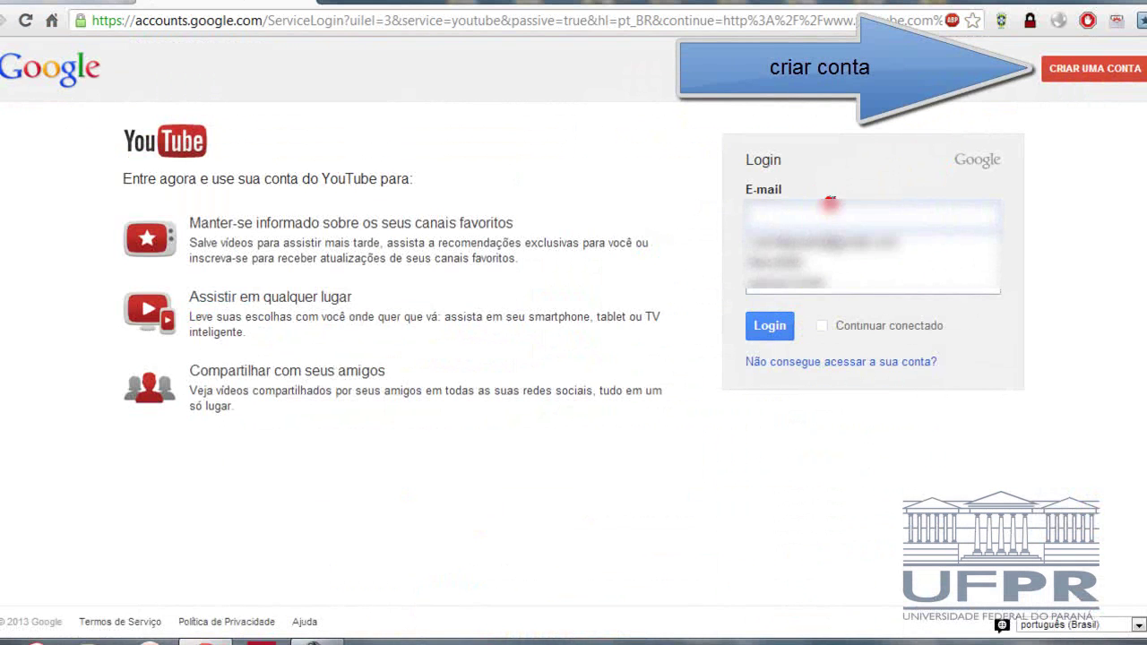
left_click(822, 268)
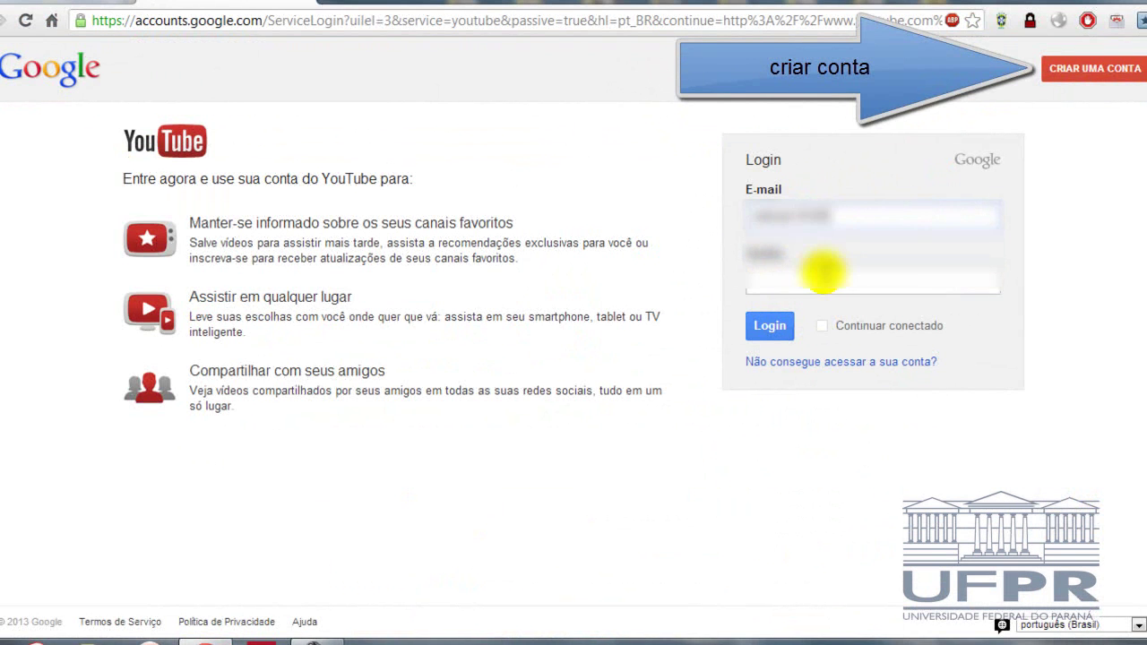
type("******")
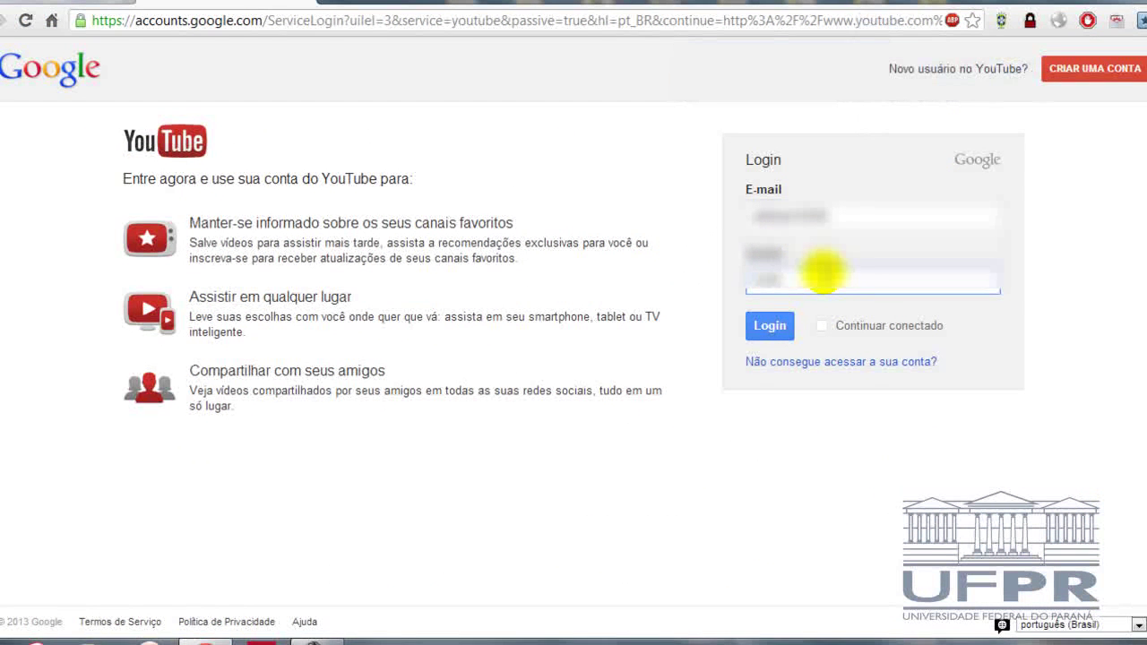
key("Return")
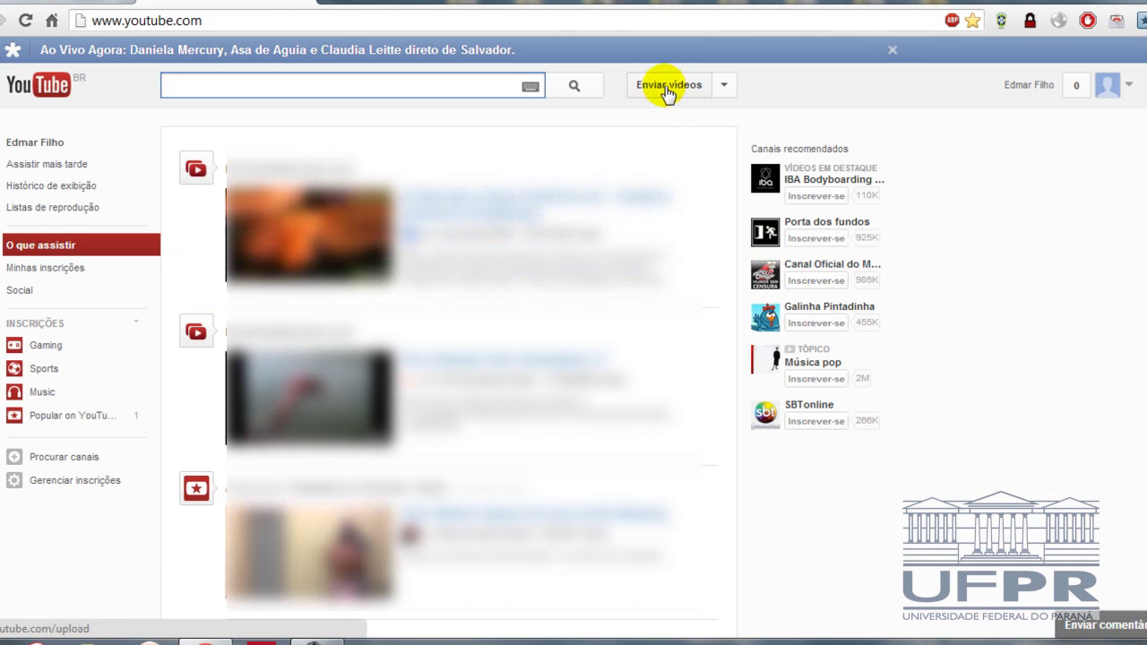
Step: Open the video upload page and upload the desktop file aula video blog.wmv
left_click(656, 87)
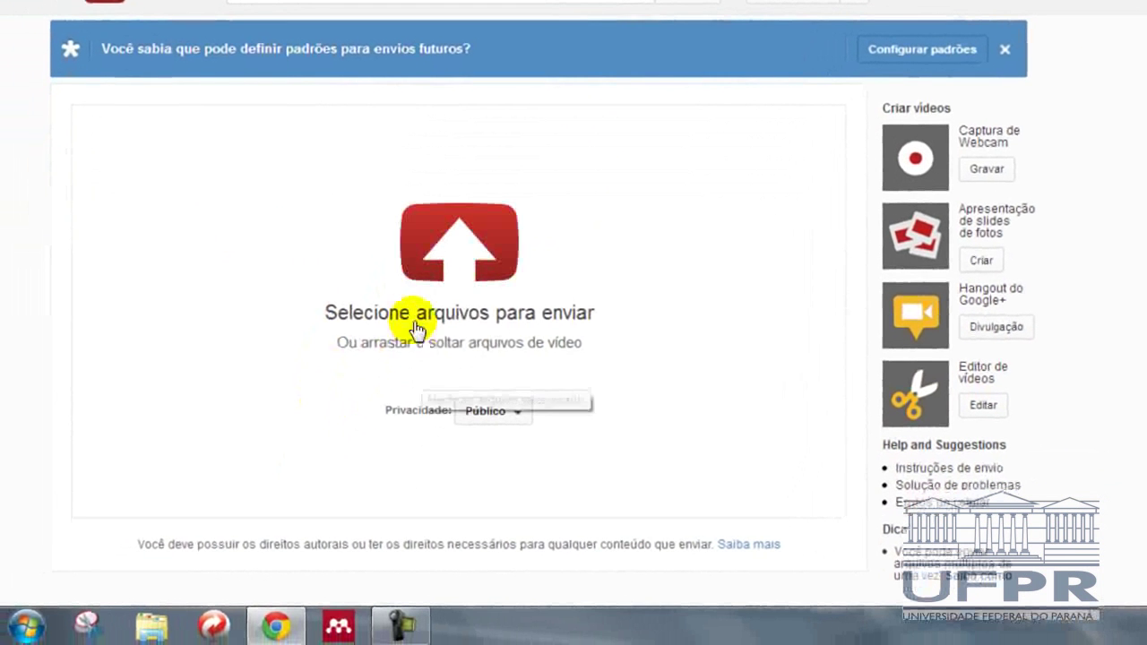
left_click(473, 418)
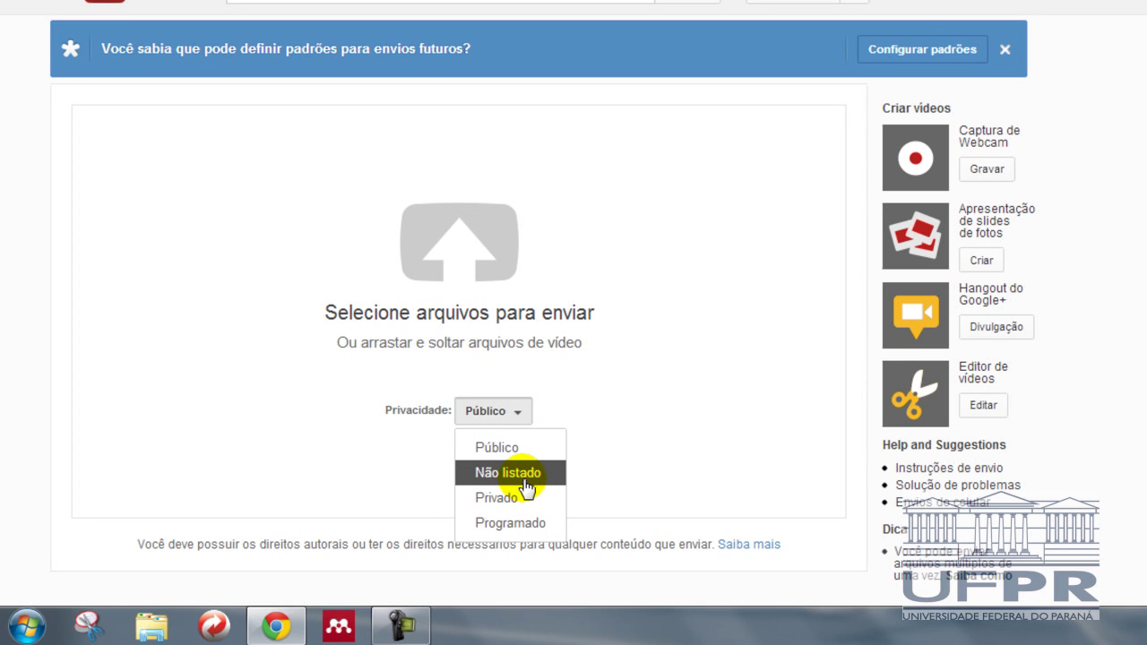
left_click(581, 385)
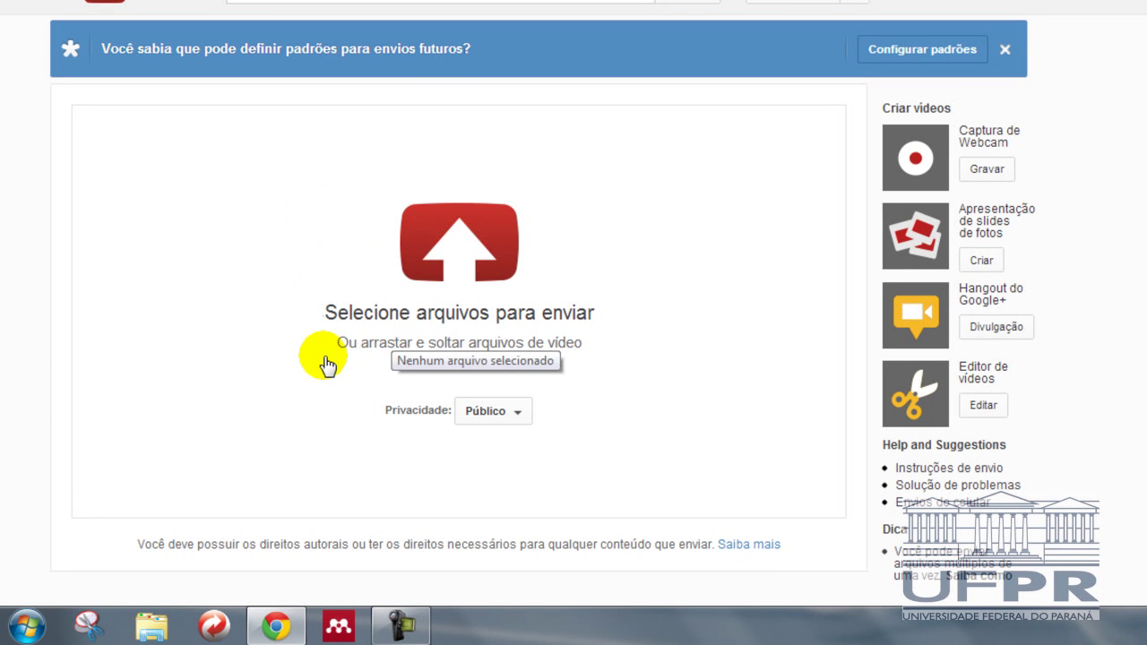
left_click(294, 625)
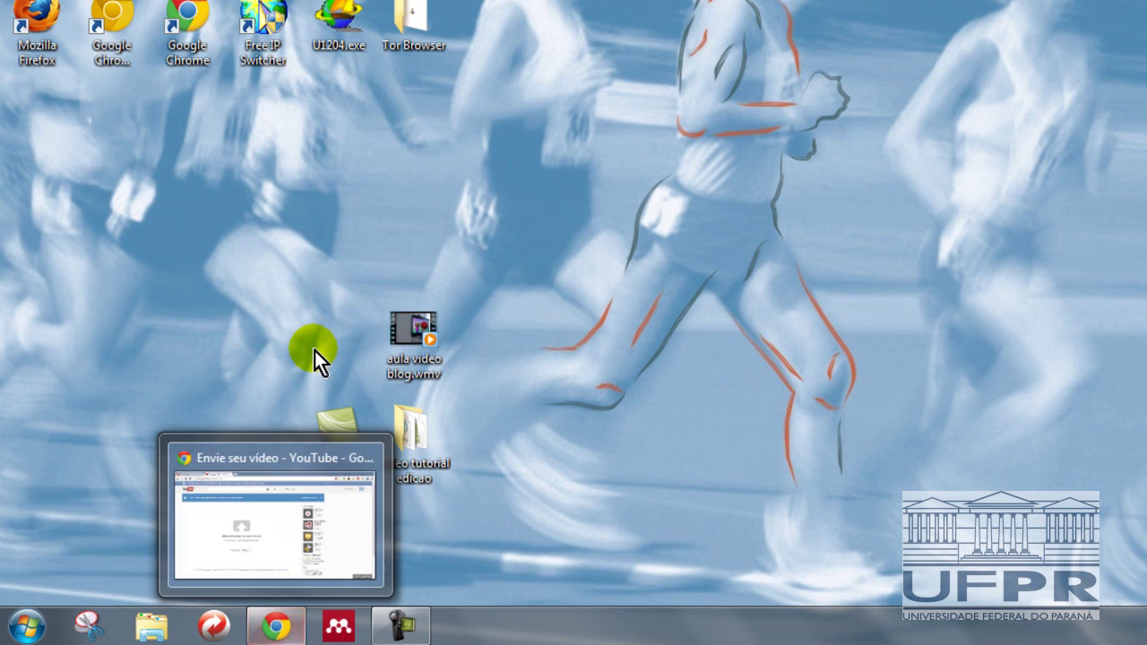
left_click_drag(395, 317, 394, 265)
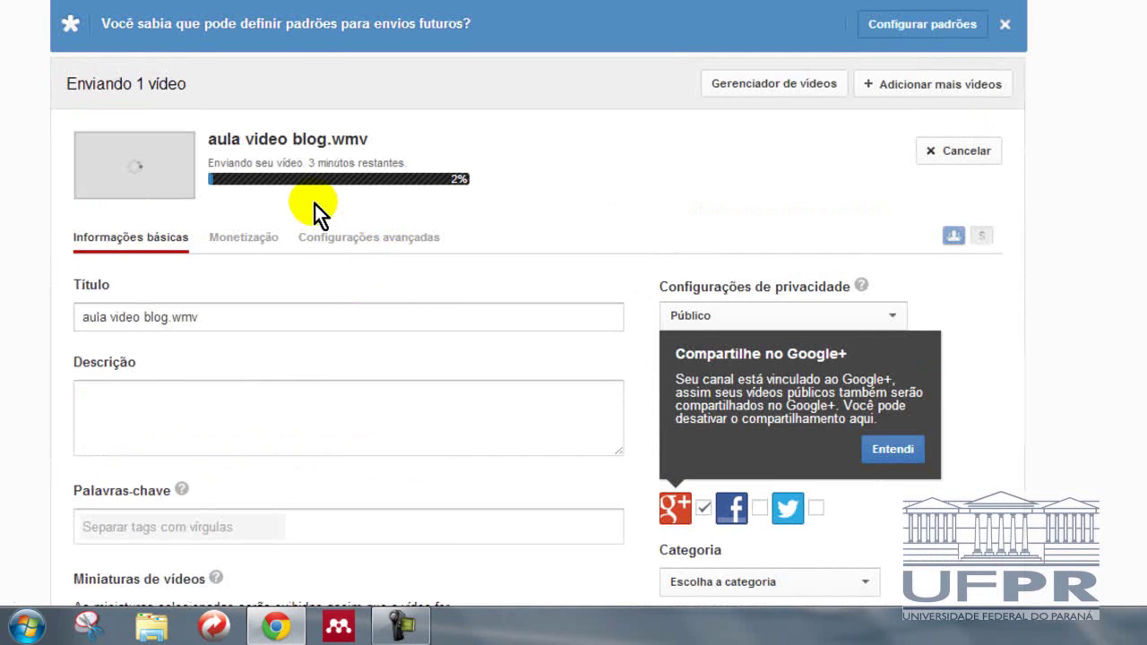
Step: Choose Público as the privacy setting of the uploading video
scroll(315, 204, "down", 1)
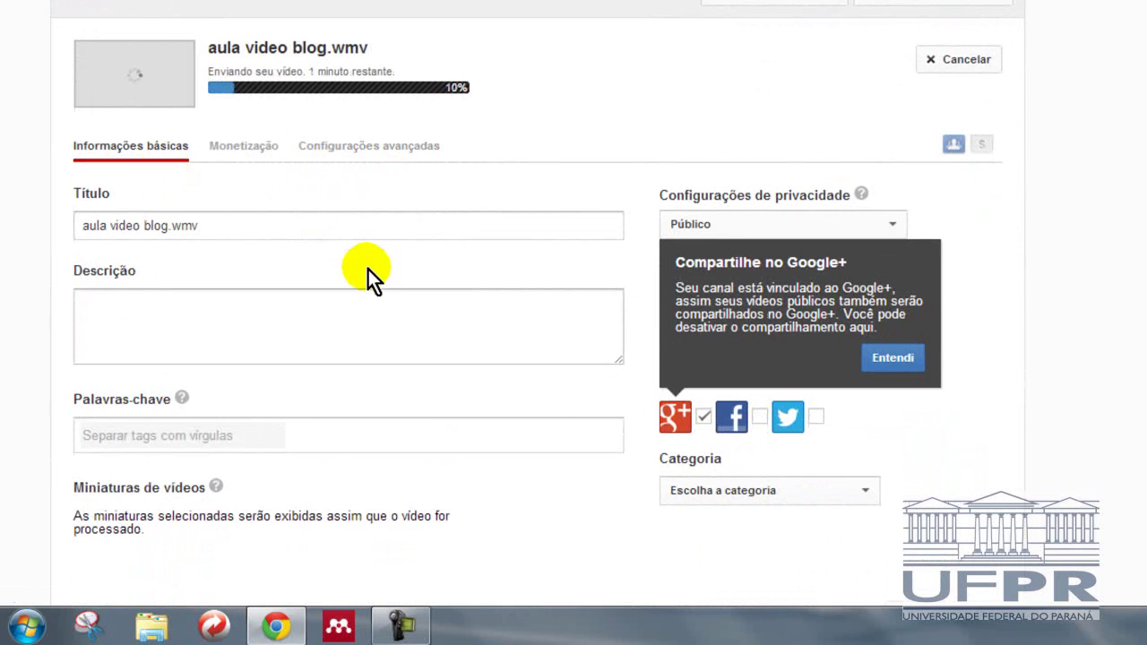
left_click(842, 223)
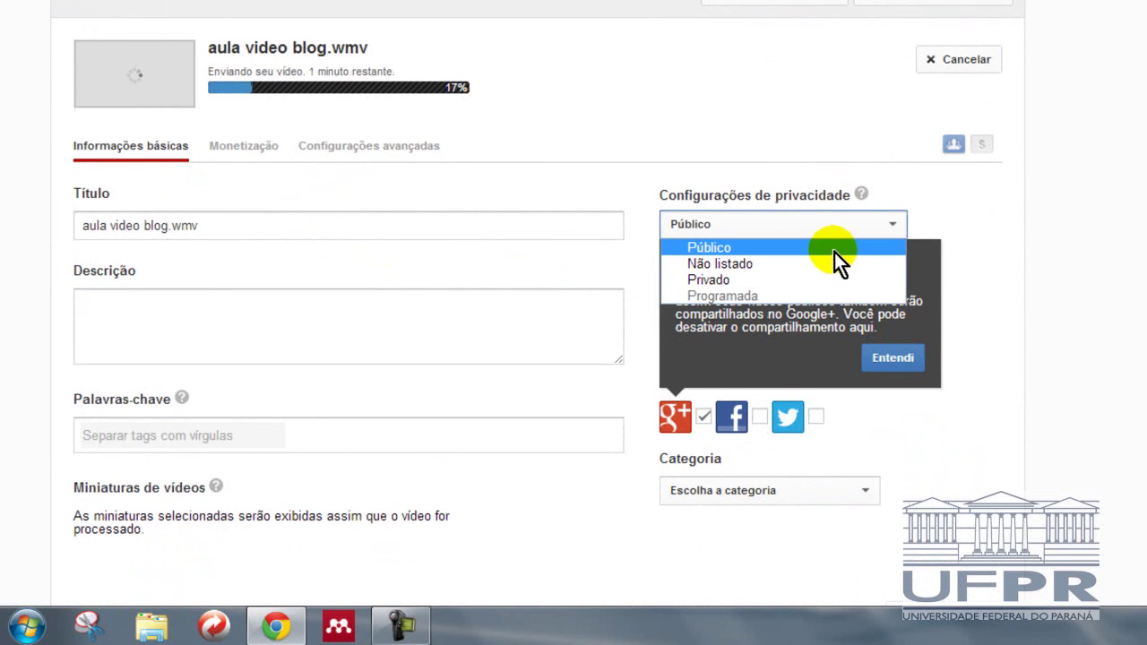
left_click(834, 250)
Step: Replace the video's title with "Aula tutorial Edicao"
left_click(288, 215)
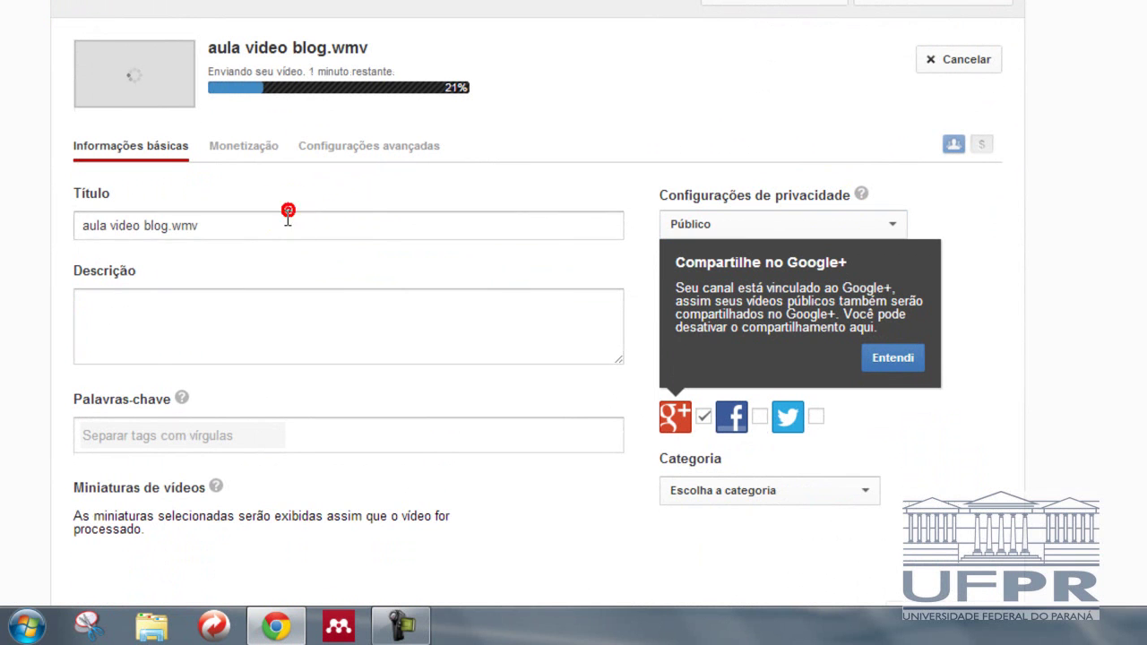
left_click_drag(288, 215, 39, 211)
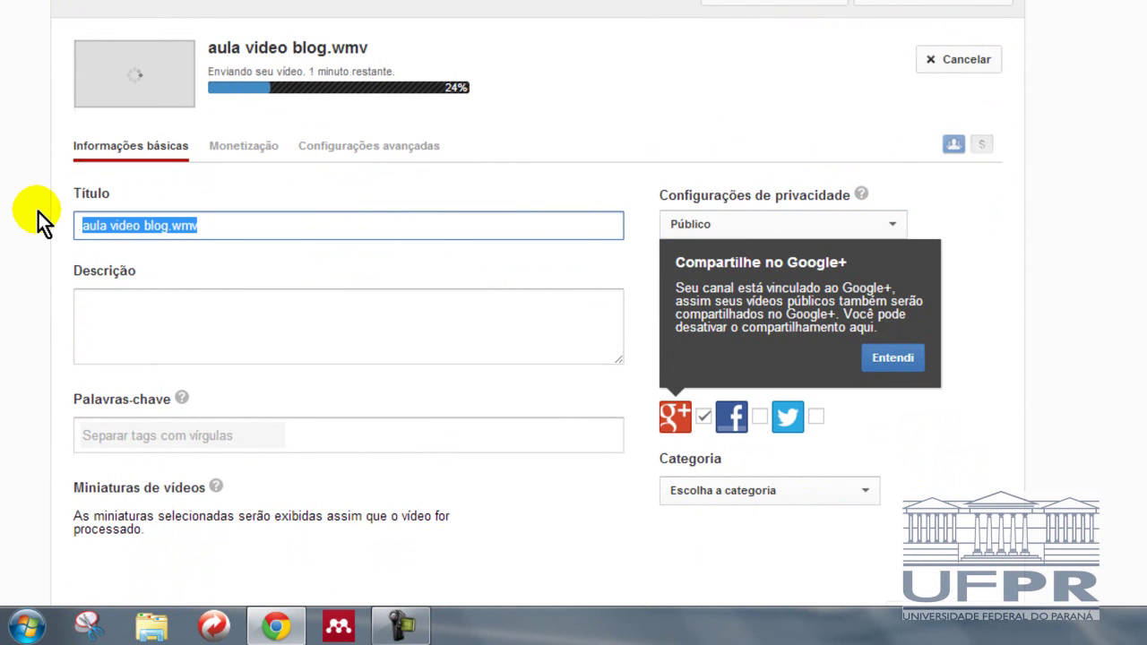
type("Aula")
key("BackSpace")
key("BackSpace")
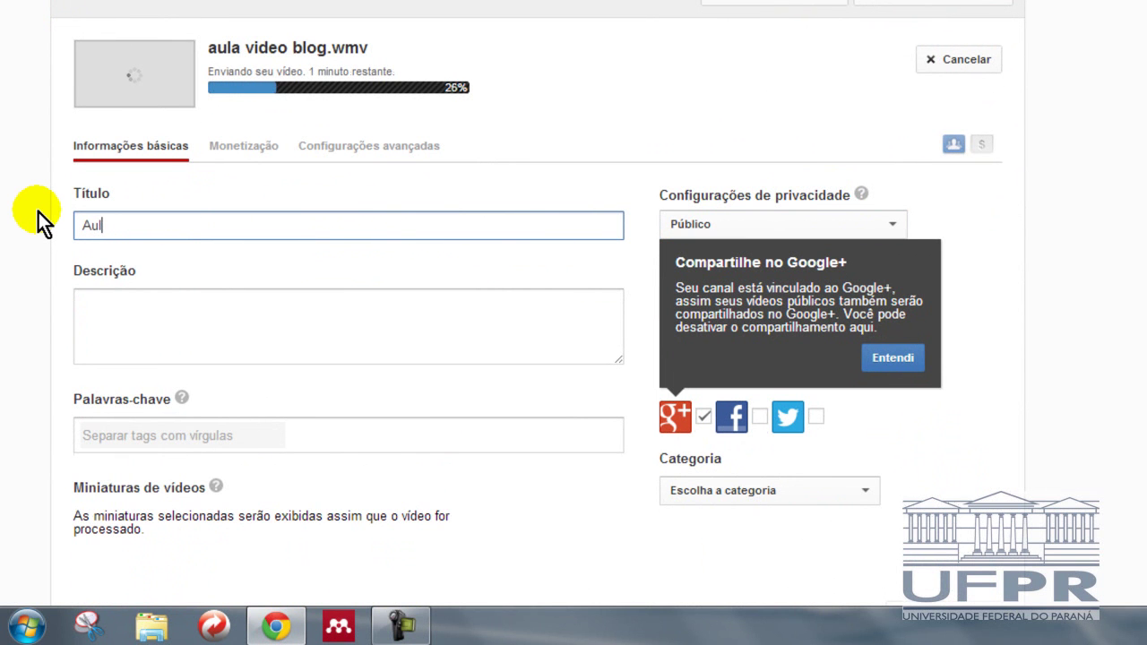
type("a tutorial Edicao")
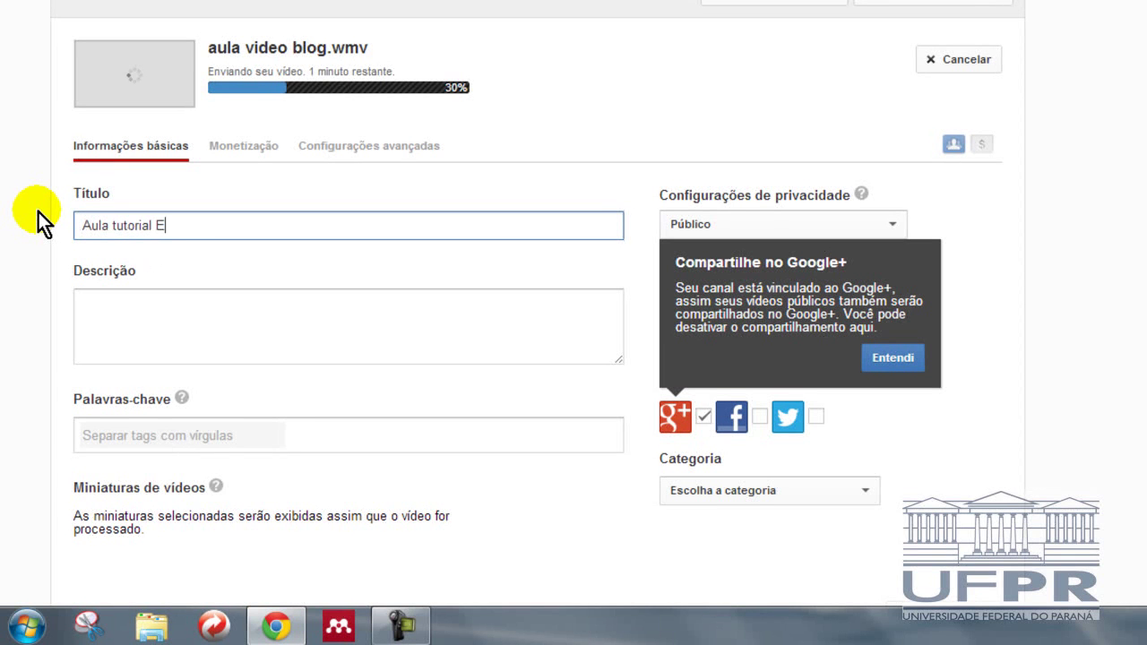
Step: Write "Aula edicao video," as the first line of the video's description
left_click(155, 356)
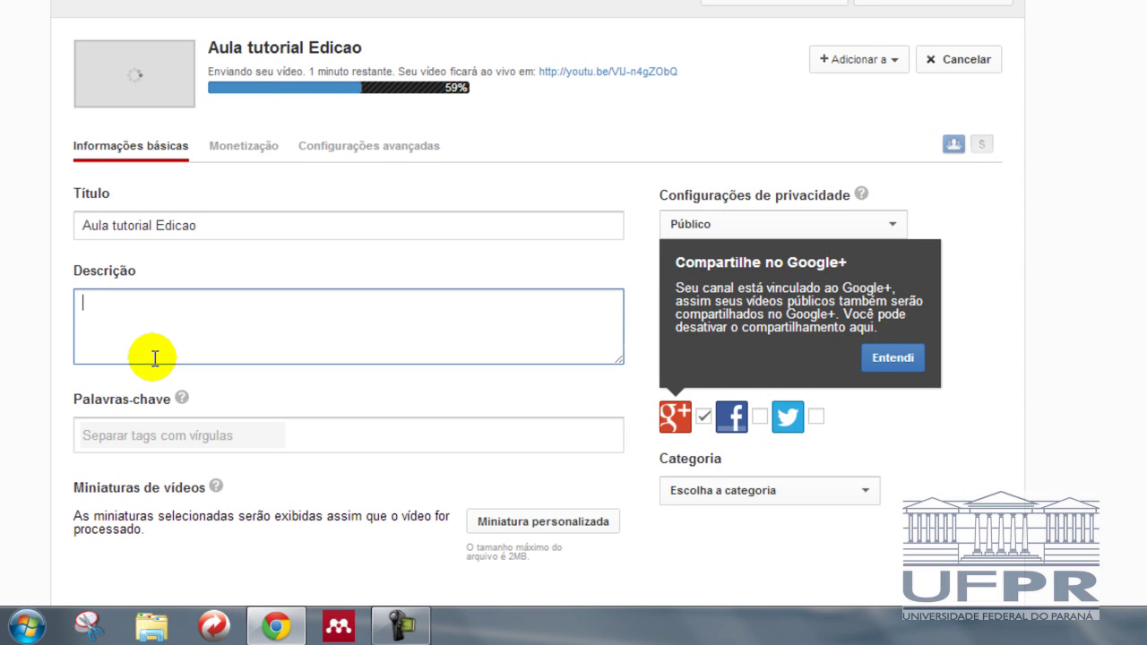
type("Aula ")
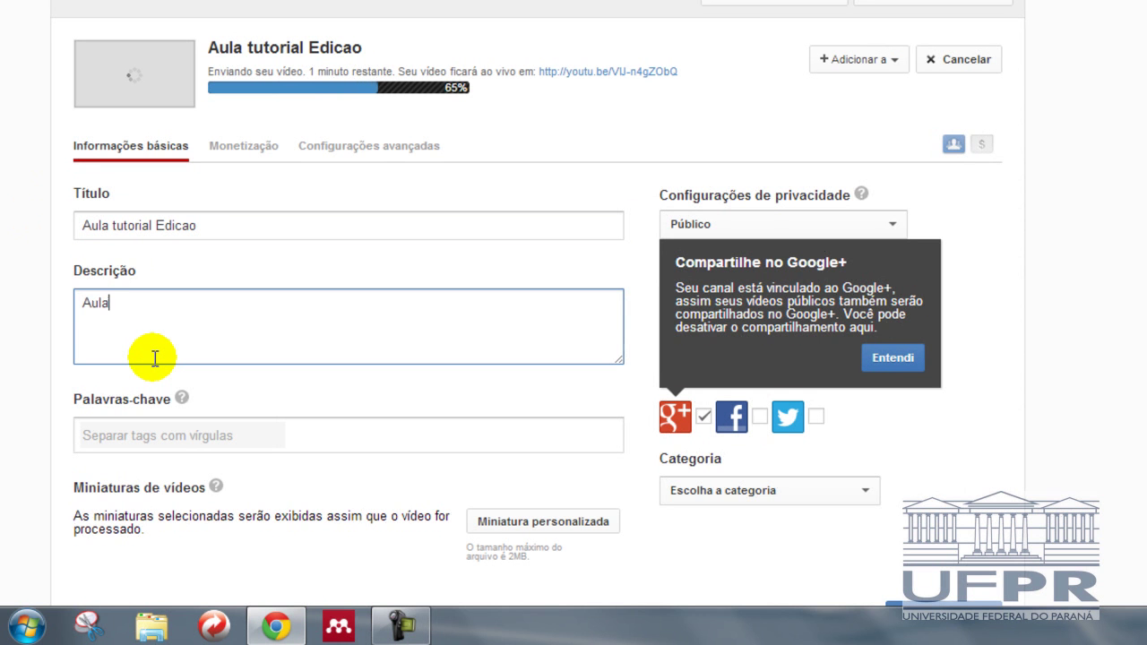
type("edicao ")
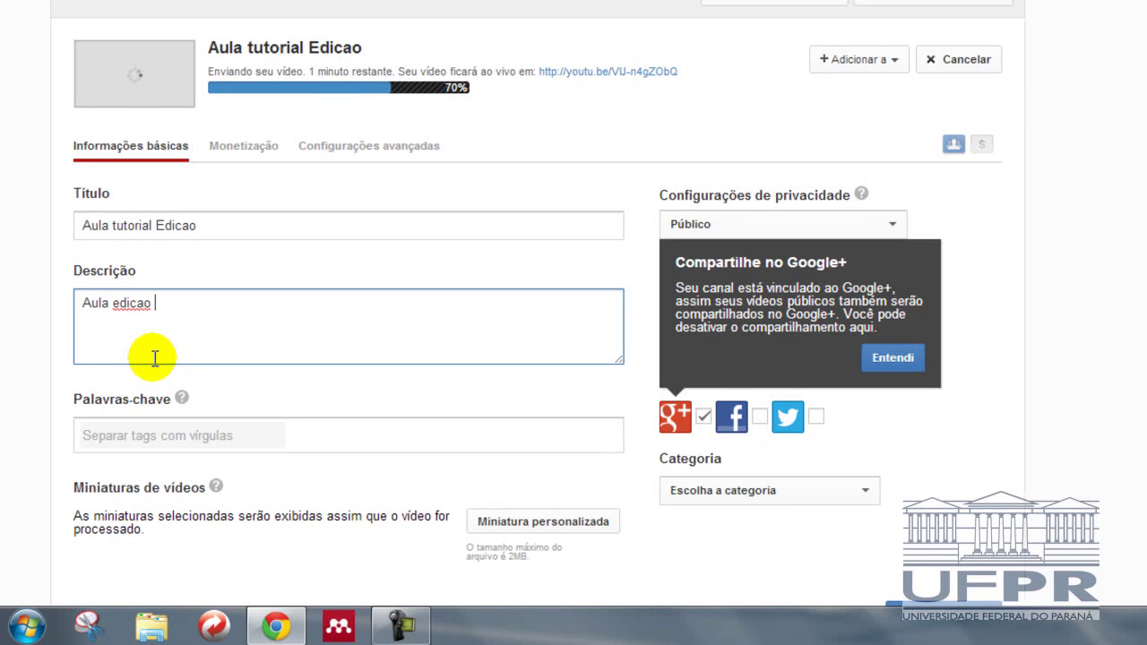
type("video. po")
key("BackSpace")
key("BackSpace")
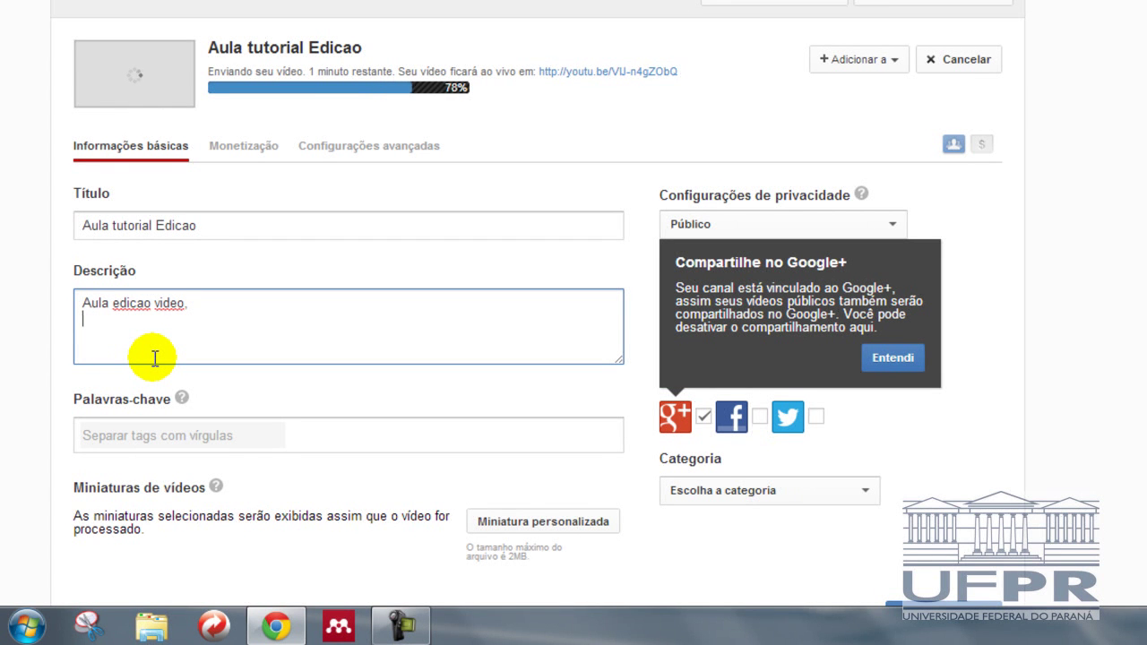
Step: Add the second description line "Post completo no blog wwww.metodologiaetecnologia.com.br"
type("Post com")
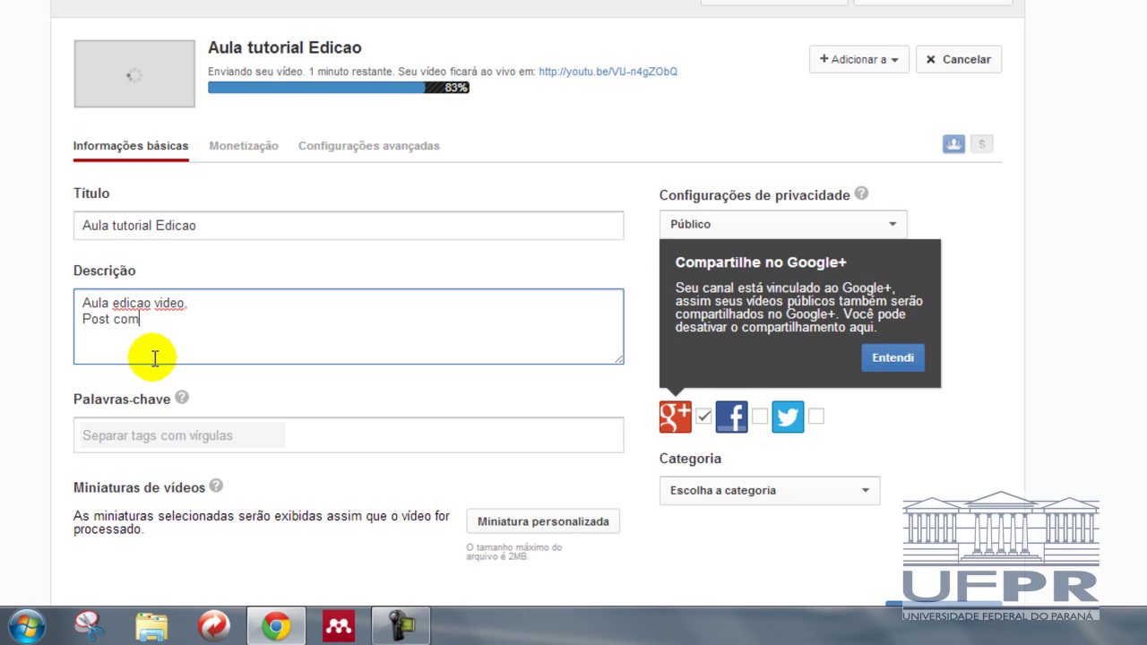
type("pel")
key("BackSpace")
key("BackSpace")
type("leto no ")
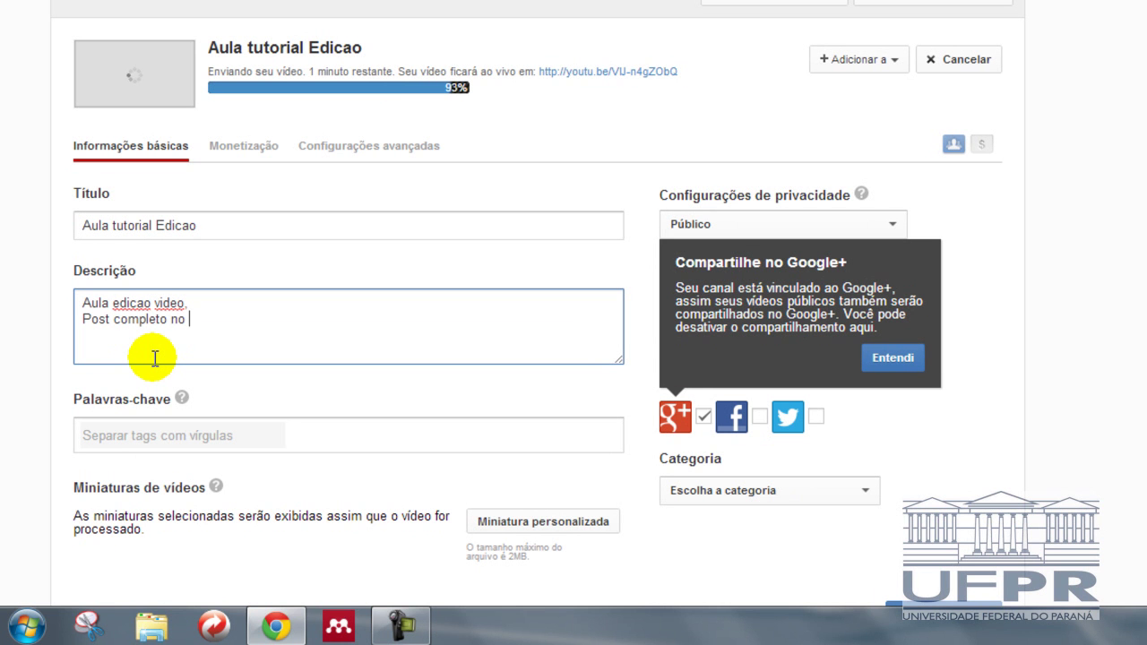
type("blog www")
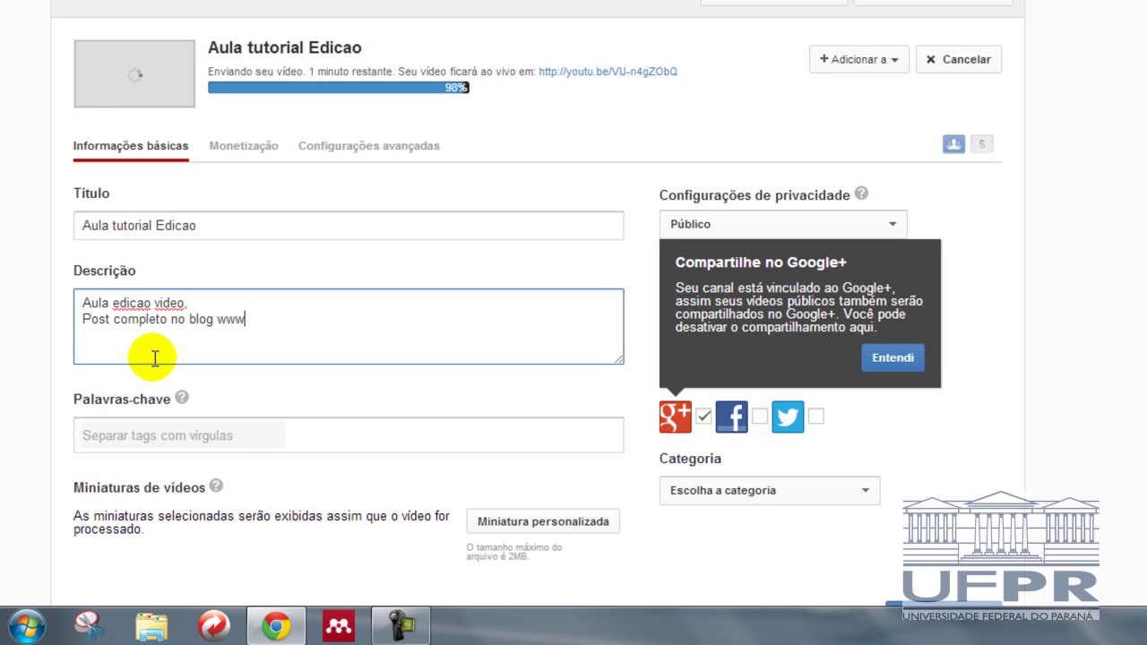
type("w.metodolo")
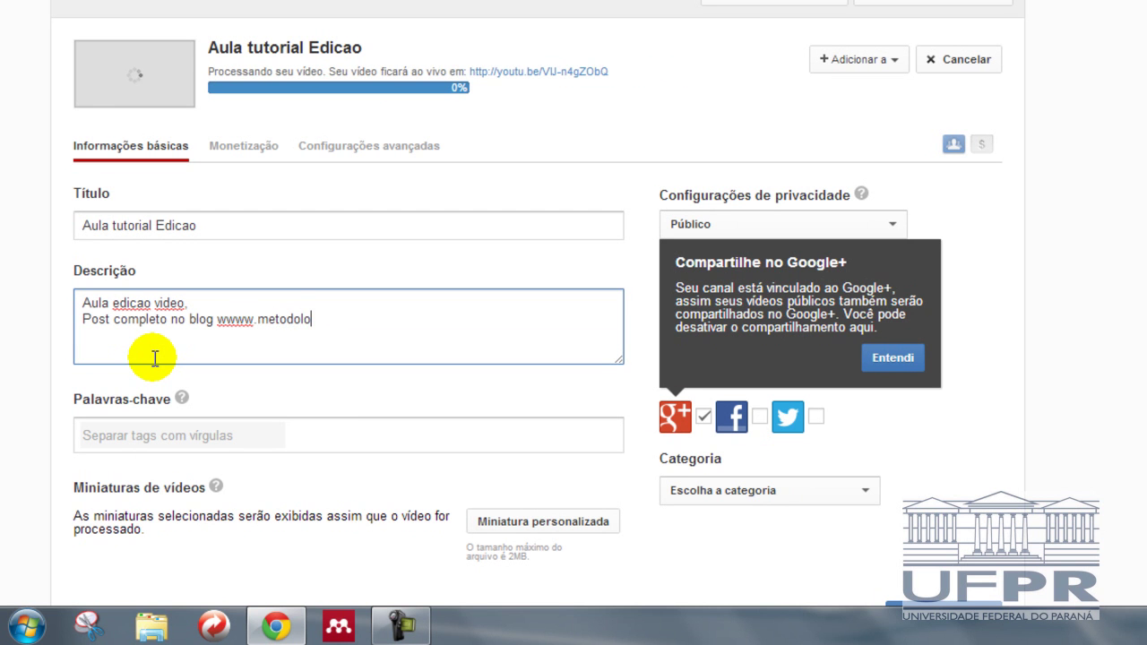
type("giaetecnologia.com.br")
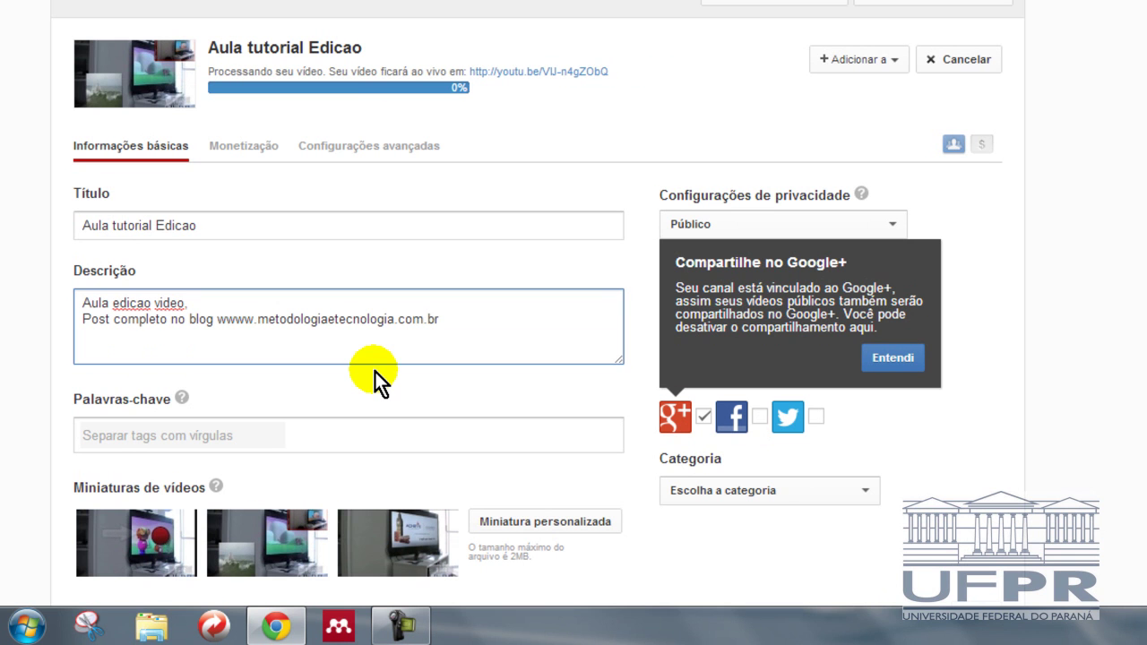
left_click(375, 371)
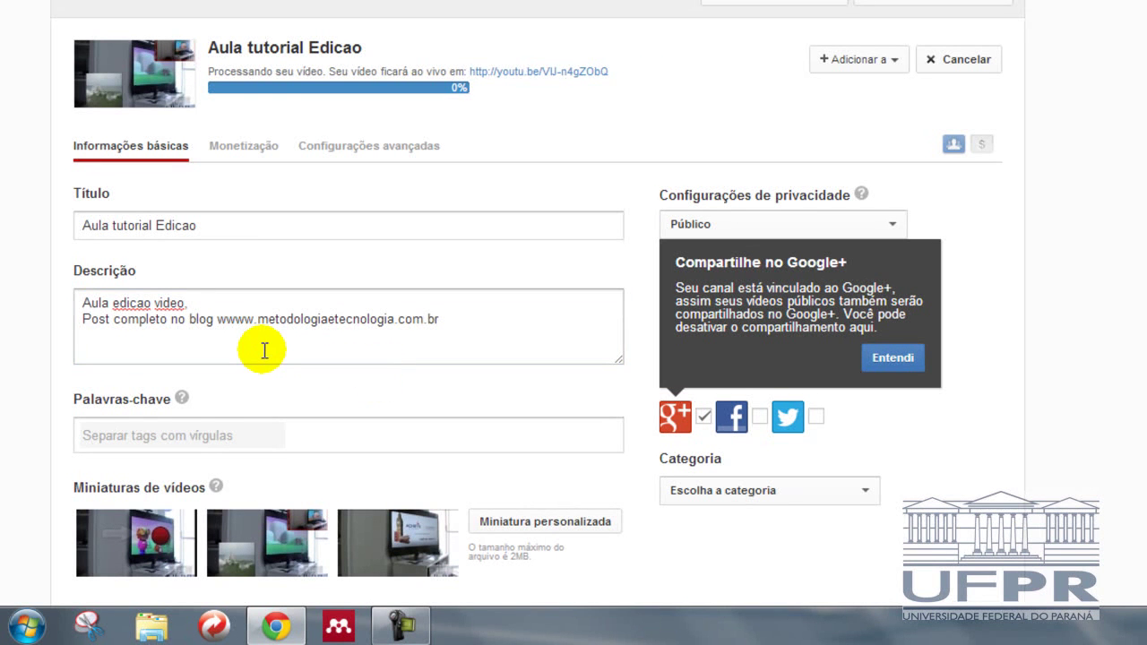
Step: Add the keywords aula, edicao, ctea, ufpr and the author's first name to the video
left_click(155, 430)
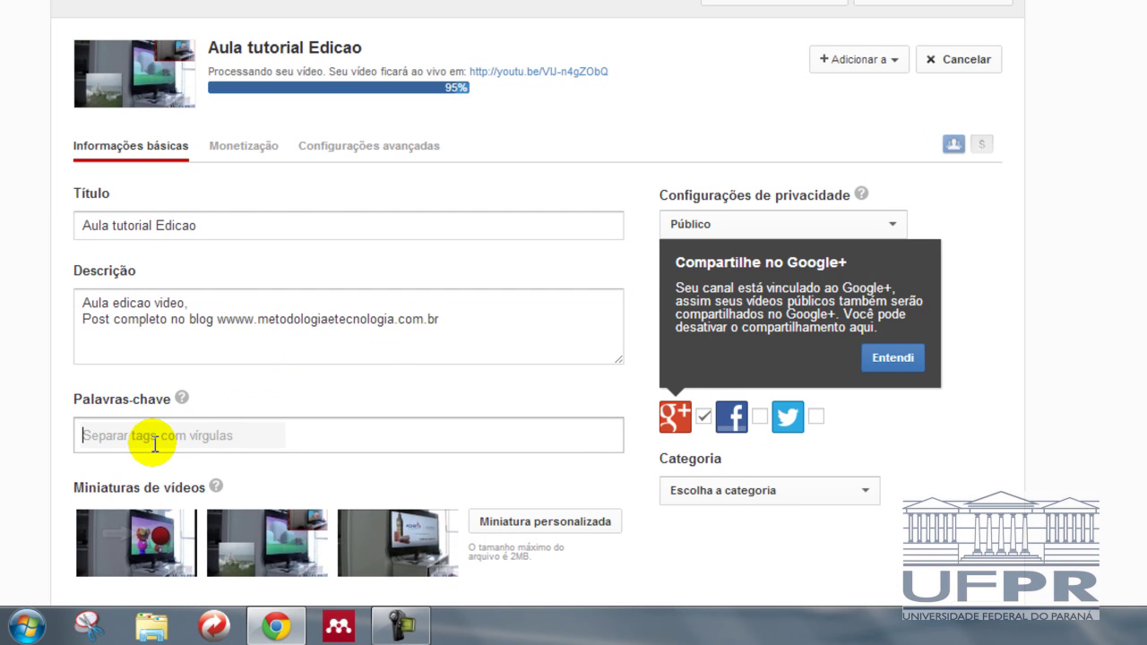
type("aula")
key("comma")
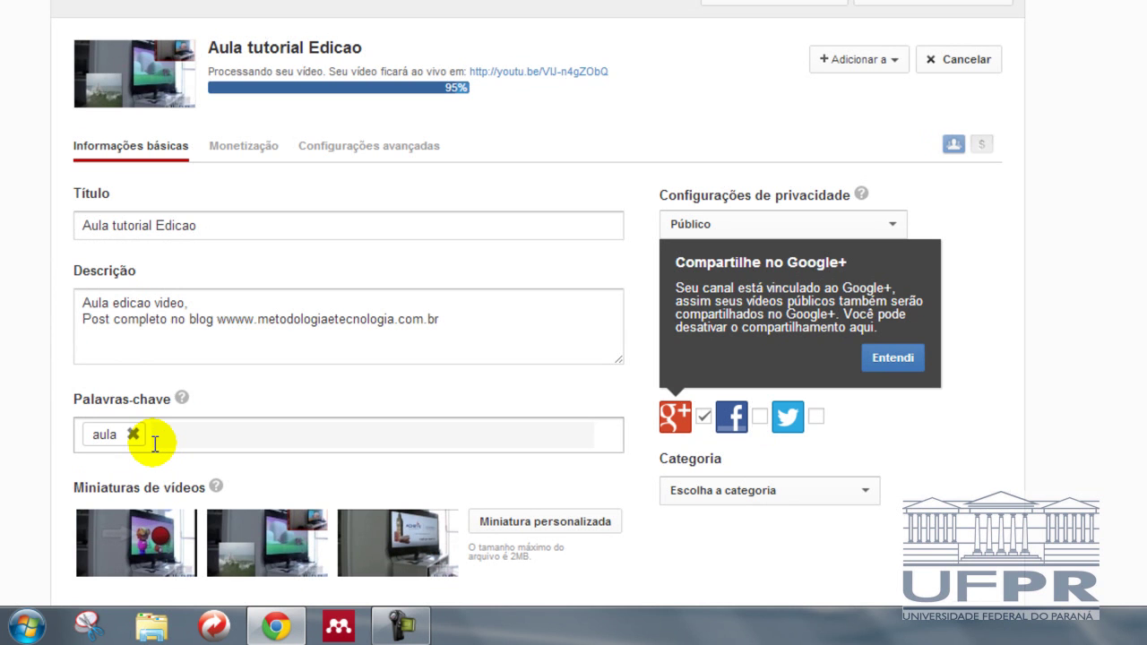
type("edicao")
key("comma")
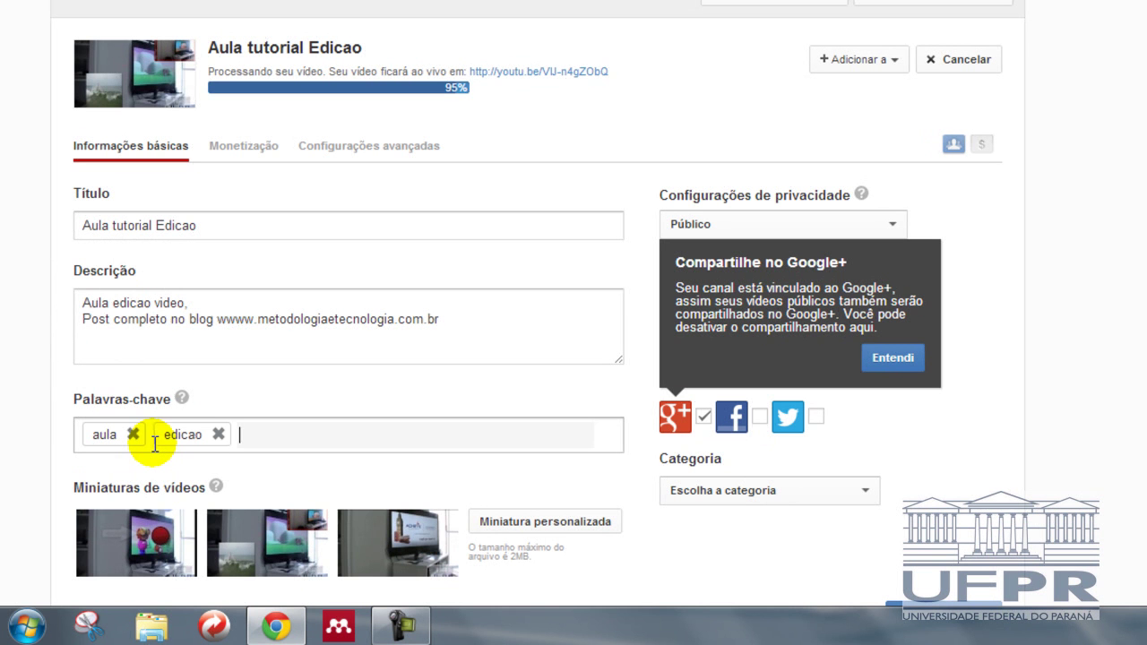
type("ctea")
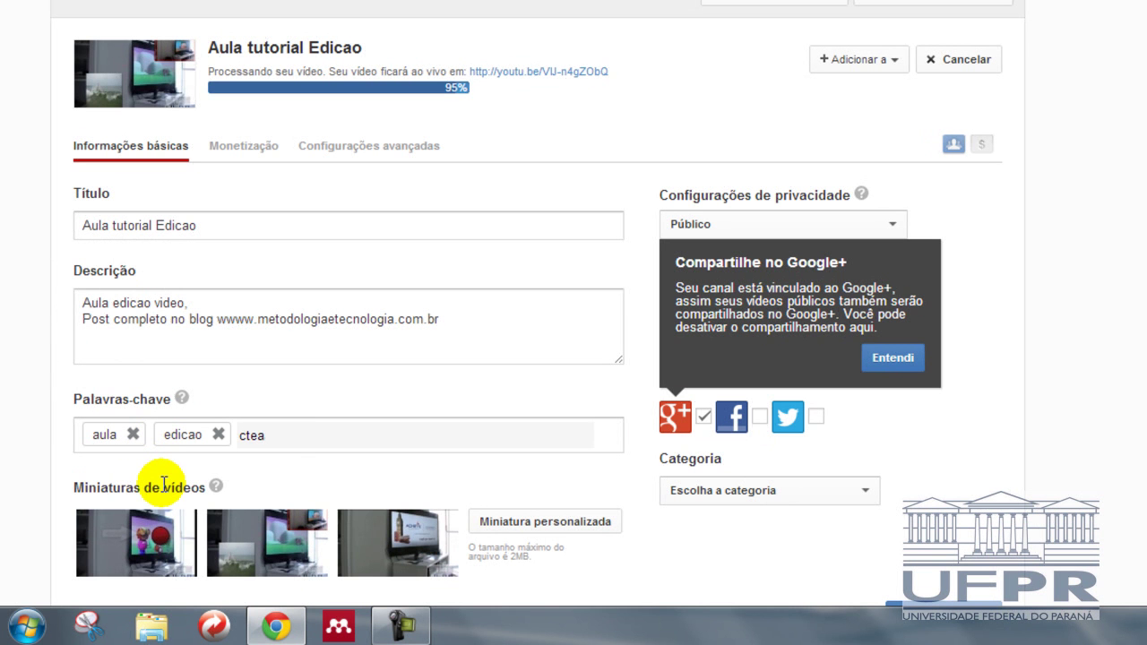
key("comma")
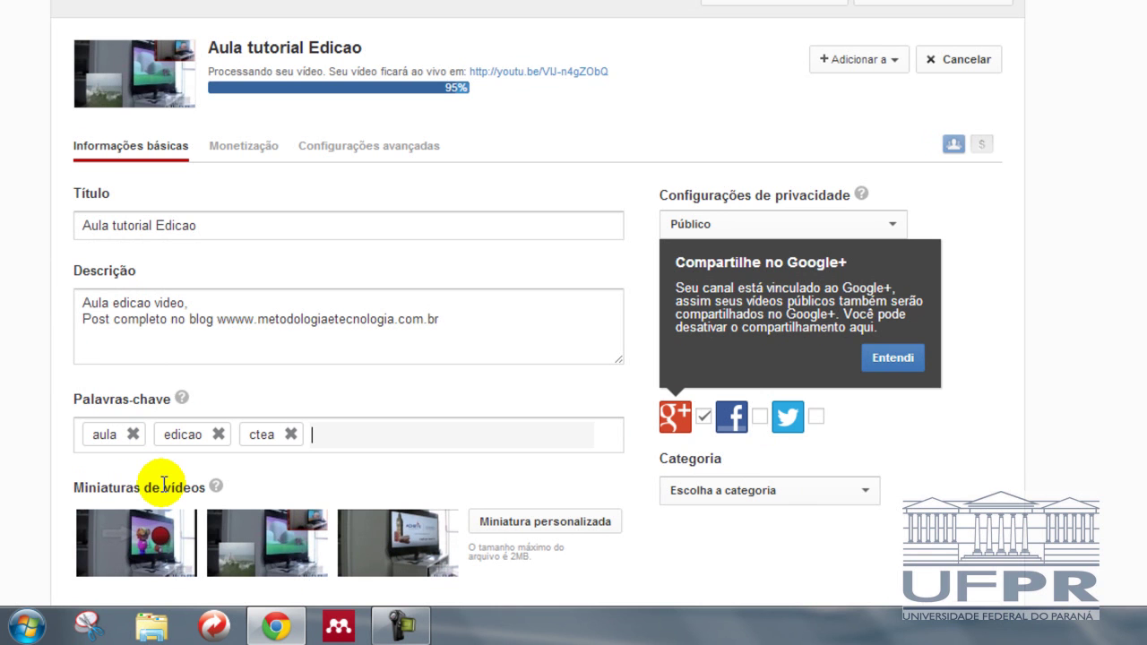
type("ufpr")
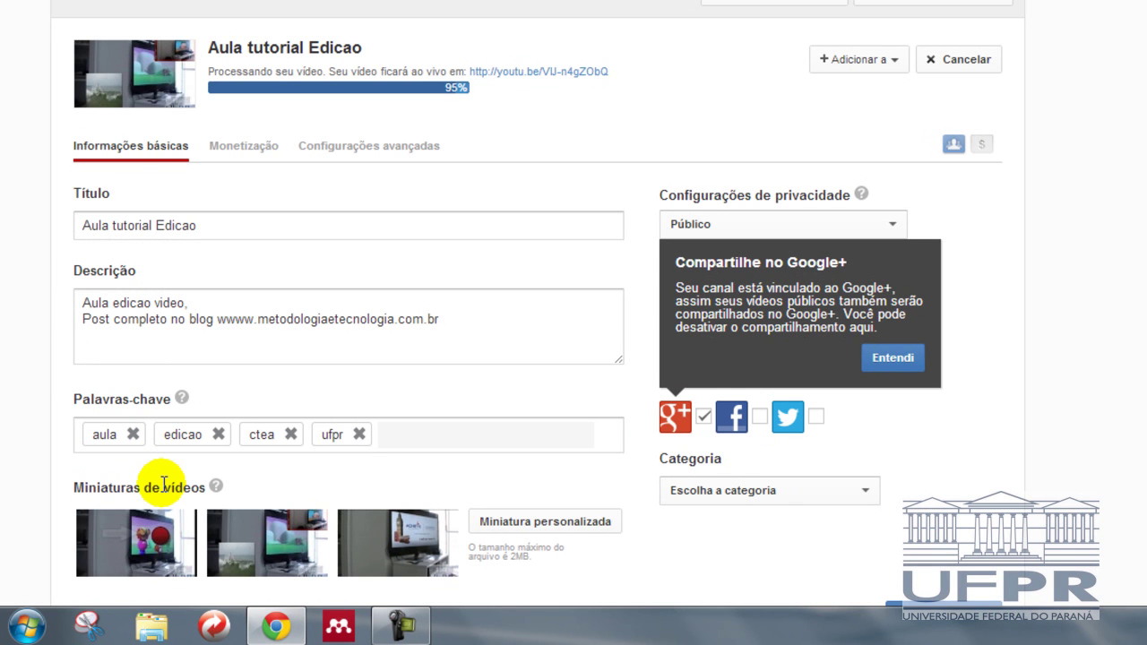
type("edmar,")
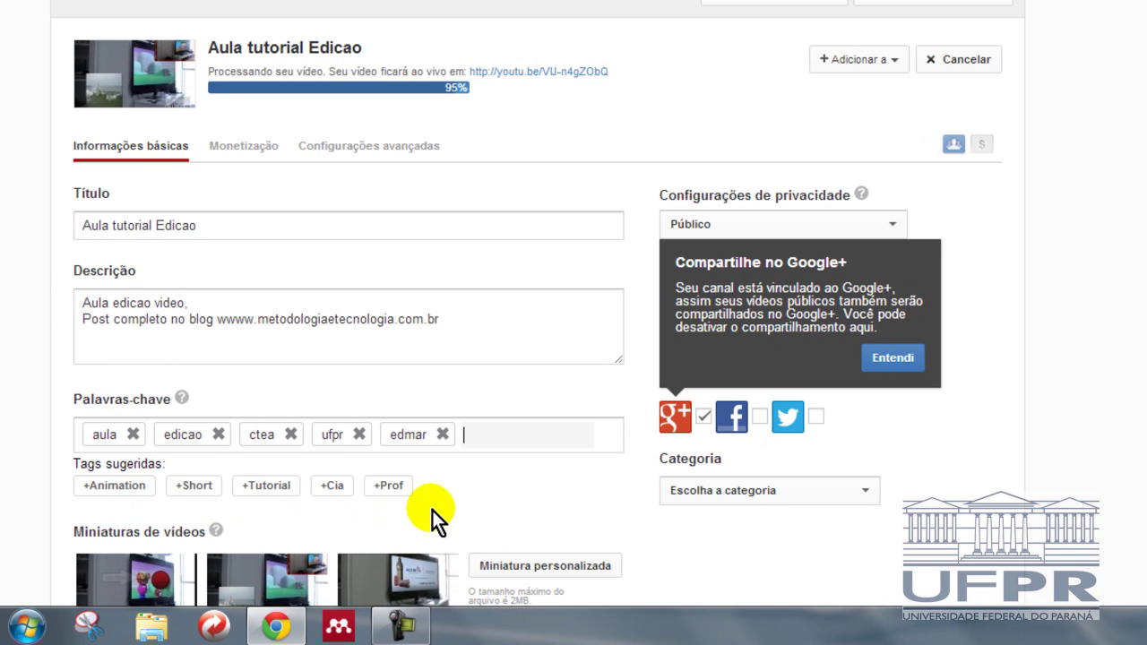
middle_click(466, 500)
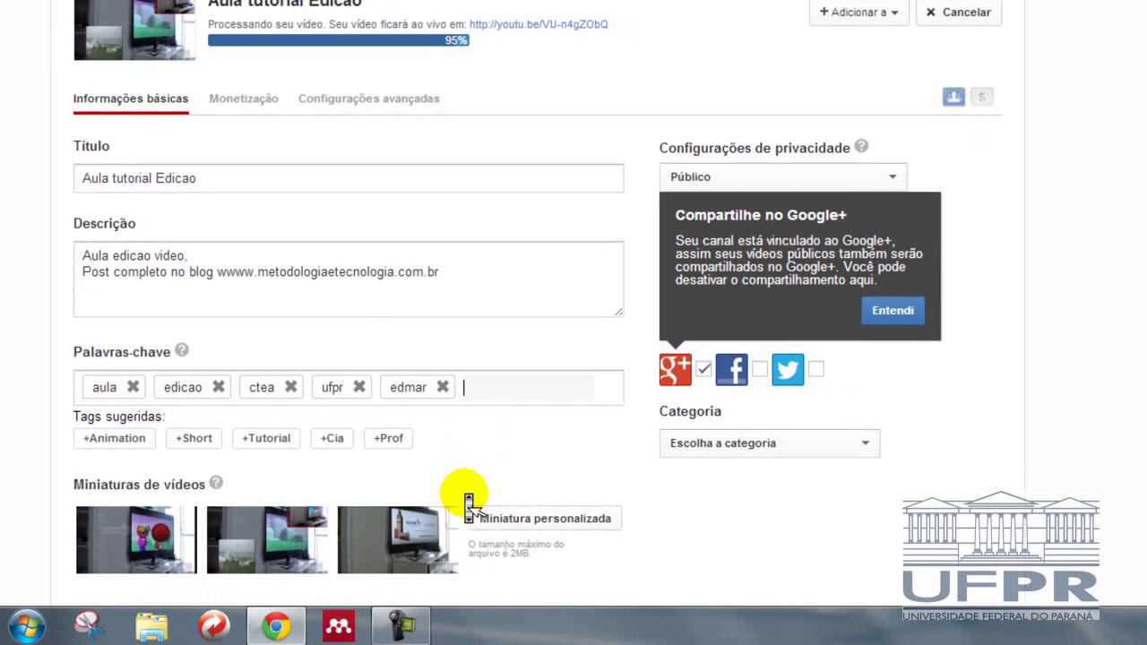
Step: Set the video's category to Ciência e tecnologia
scroll(468, 502, "down", 2)
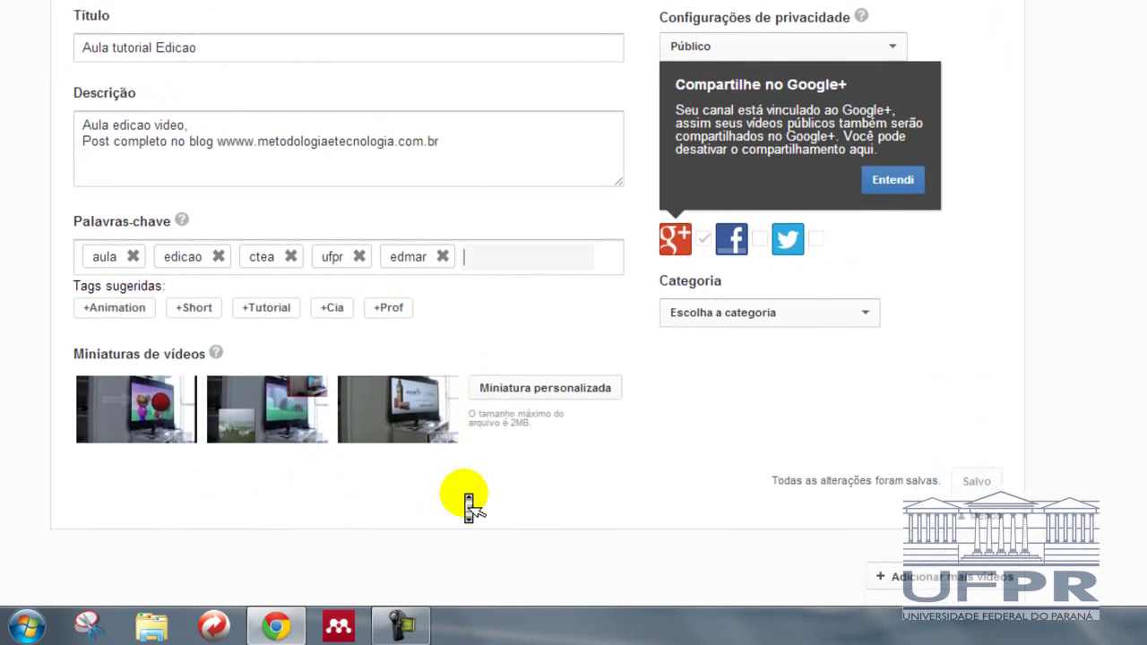
scroll(466, 502, "up", 3)
middle_click(465, 496)
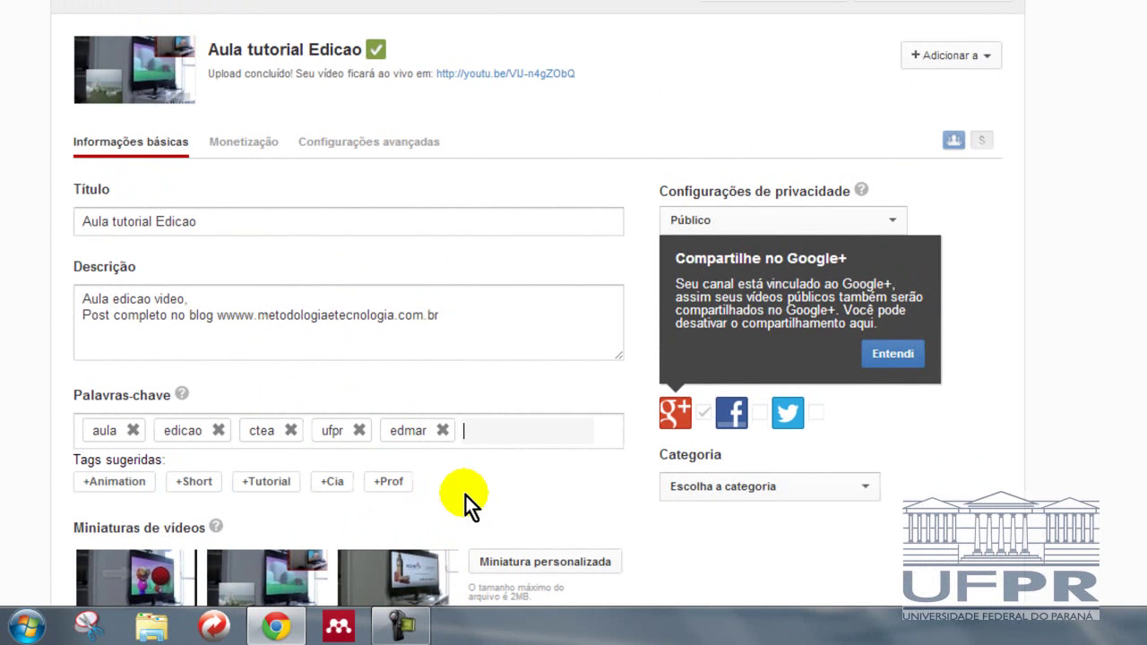
left_click(695, 493)
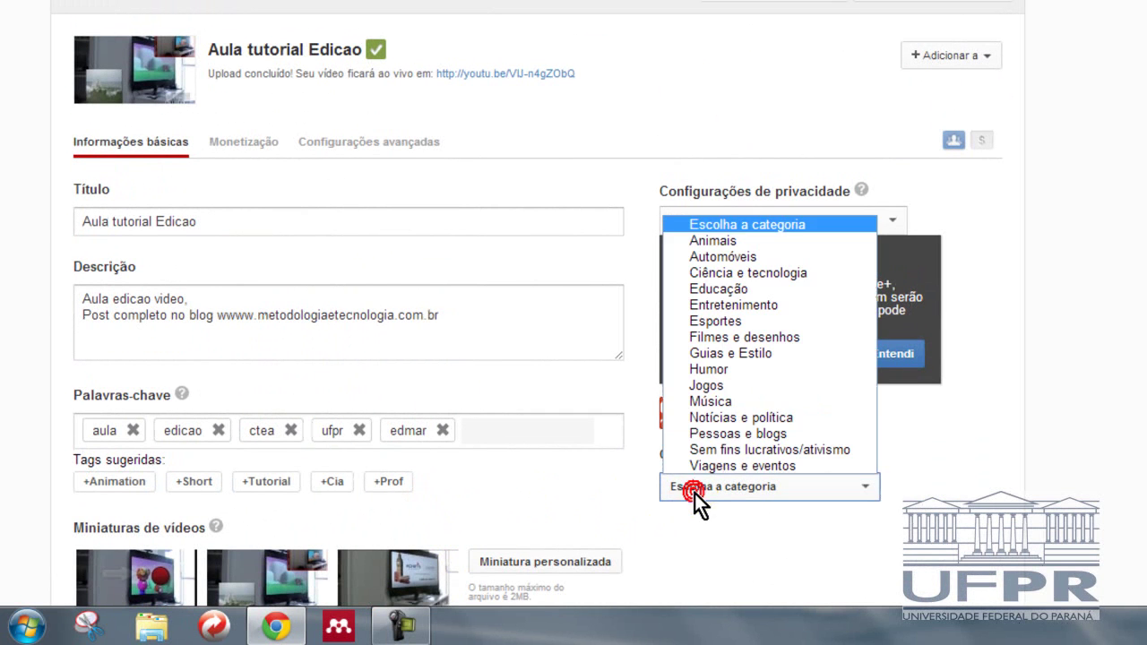
left_click(726, 274)
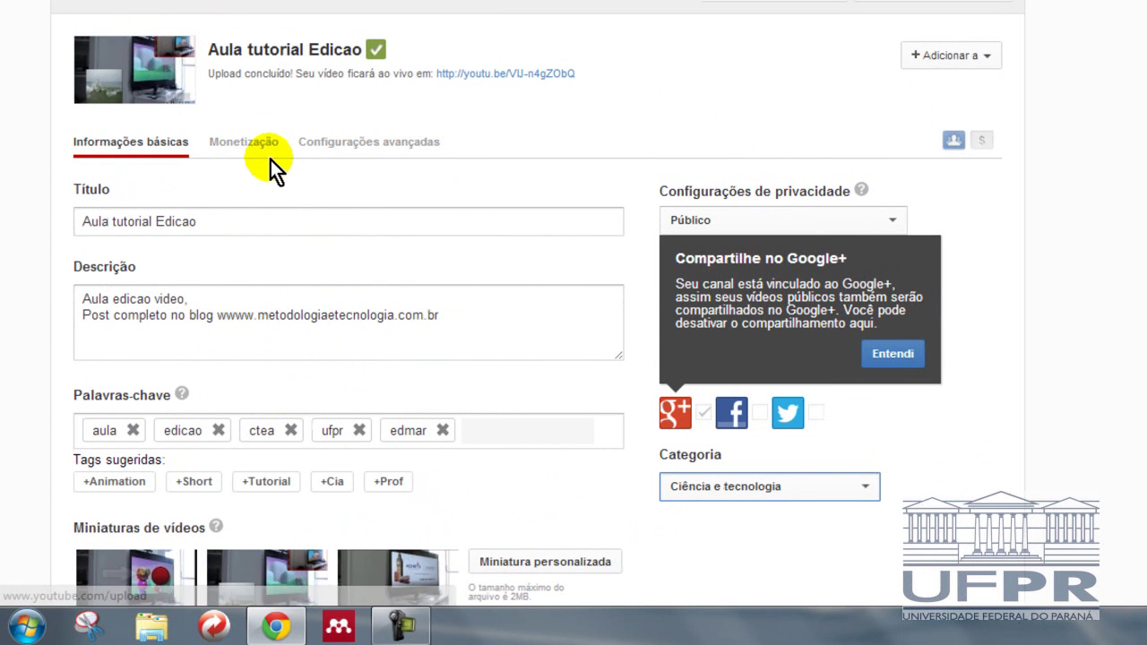
Step: In the advanced settings, set the video's licence and rights ownership to Creative Commons - Atribuição
left_click(323, 158)
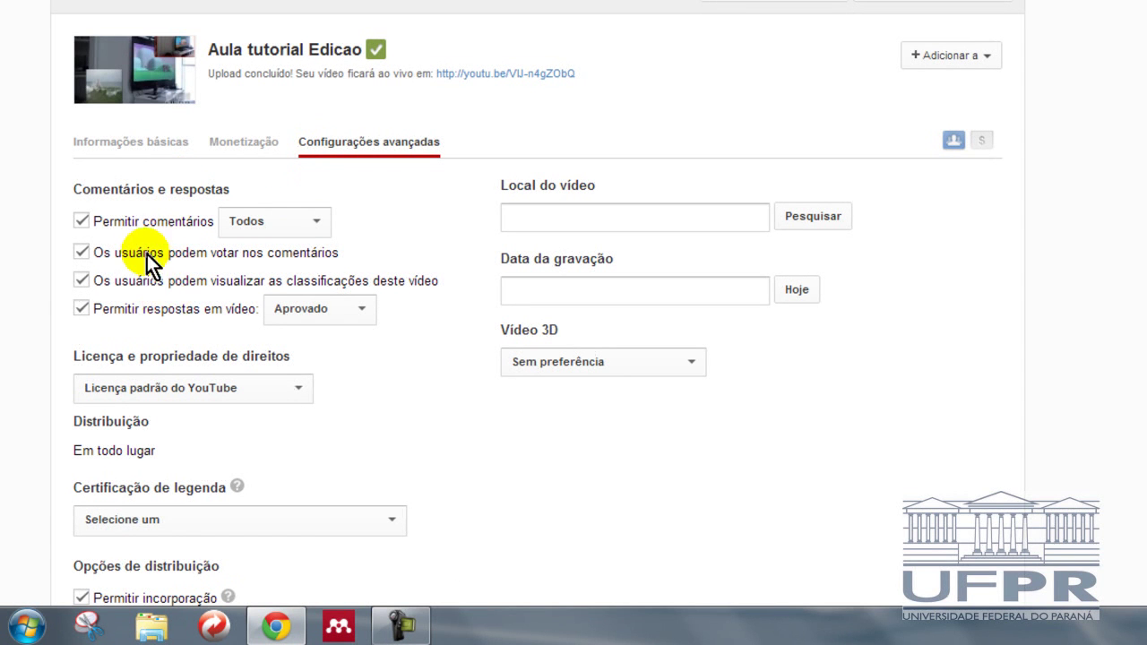
scroll(132, 296, "down", 3)
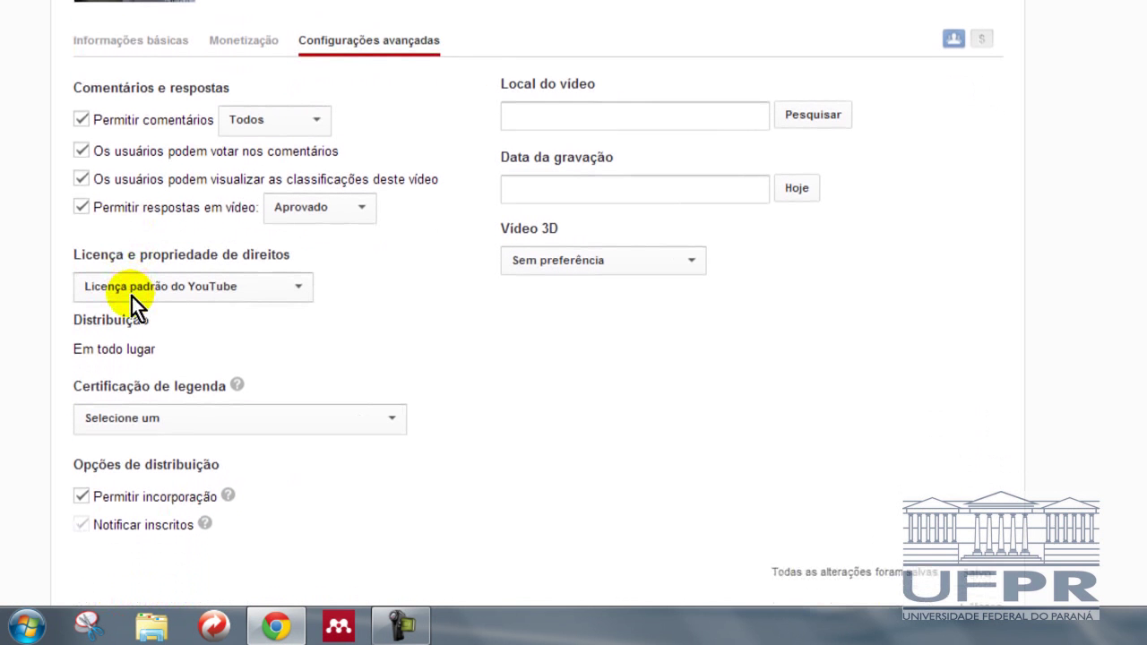
left_click(132, 297)
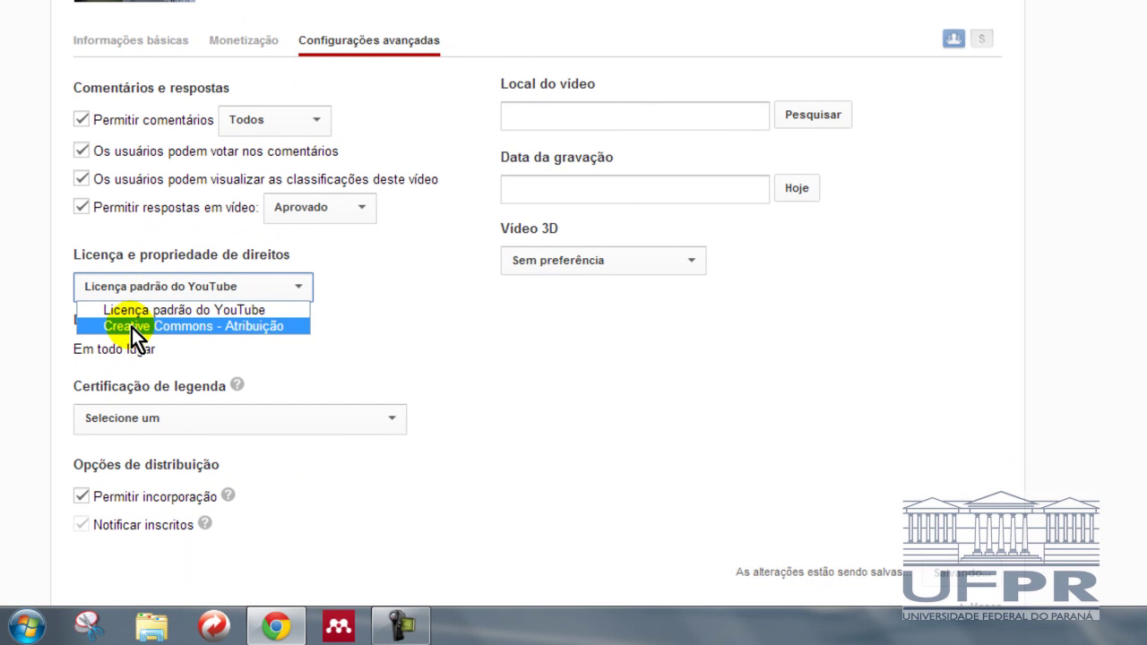
key("Up")
left_click(234, 343)
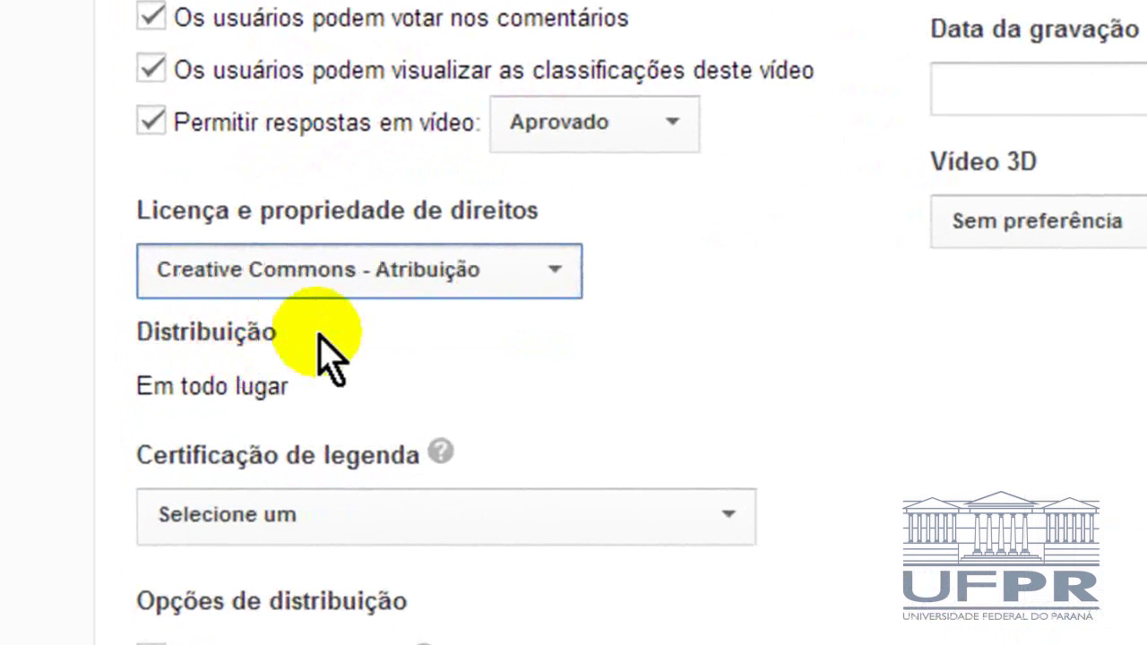
middle_click(312, 357)
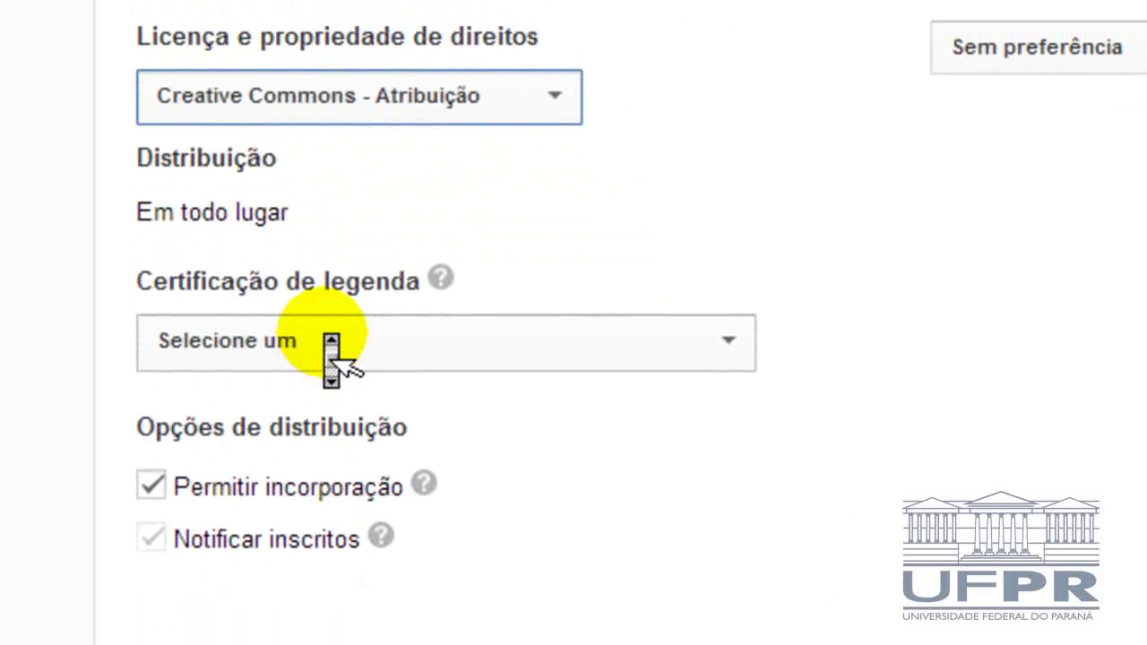
scroll(322, 336, "up", 1)
scroll(333, 354, "up", 3)
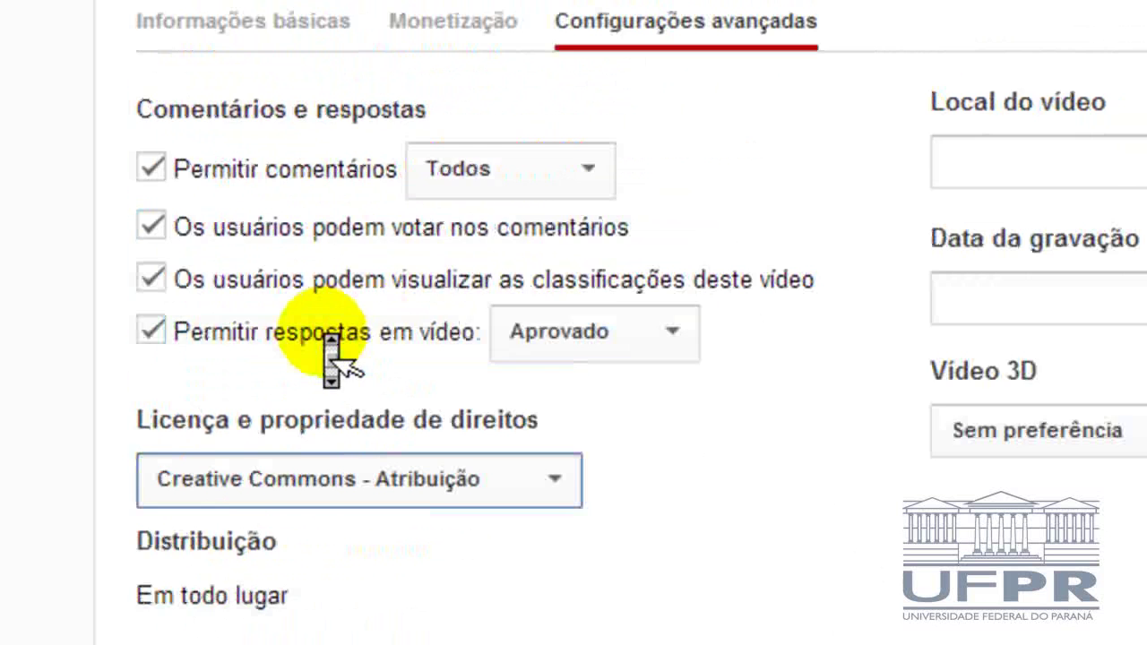
scroll(333, 350, "down", 3)
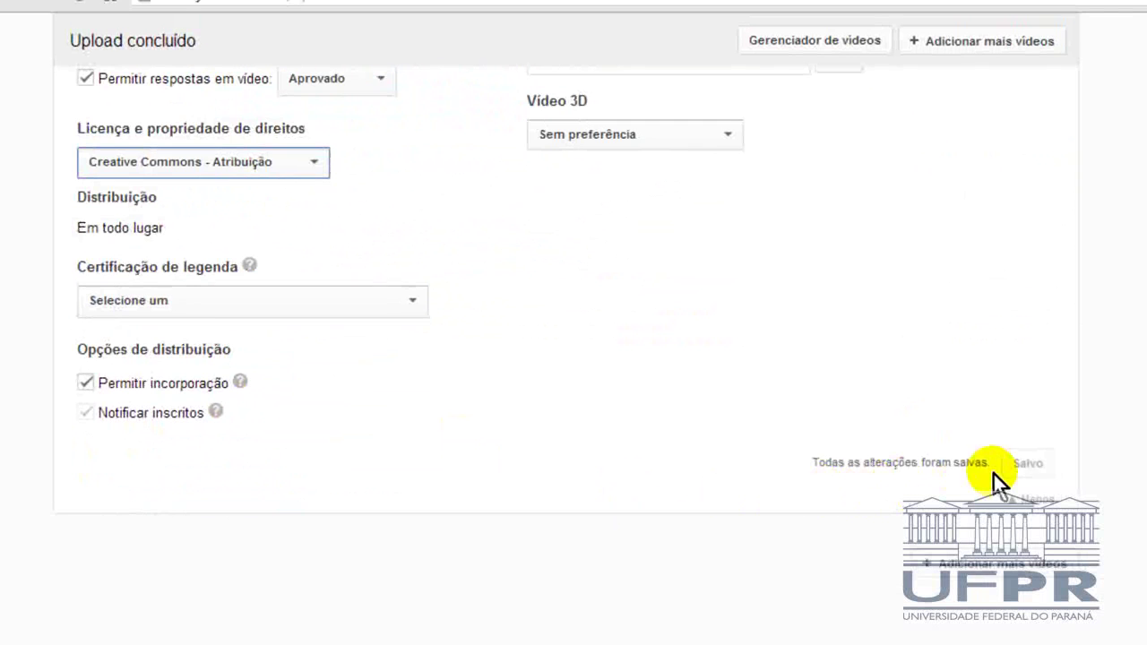
Step: Open the uploaded video's watch page from its link and play about the first 6 seconds with the sound muted
scroll(884, 485, "up", 5)
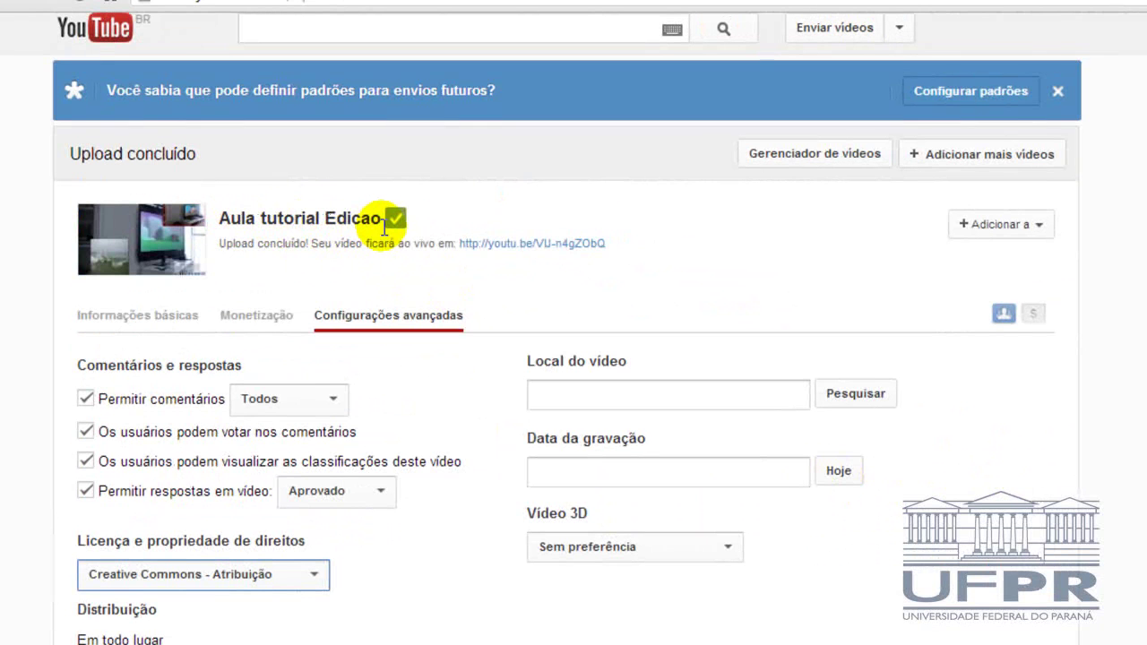
left_click(517, 244)
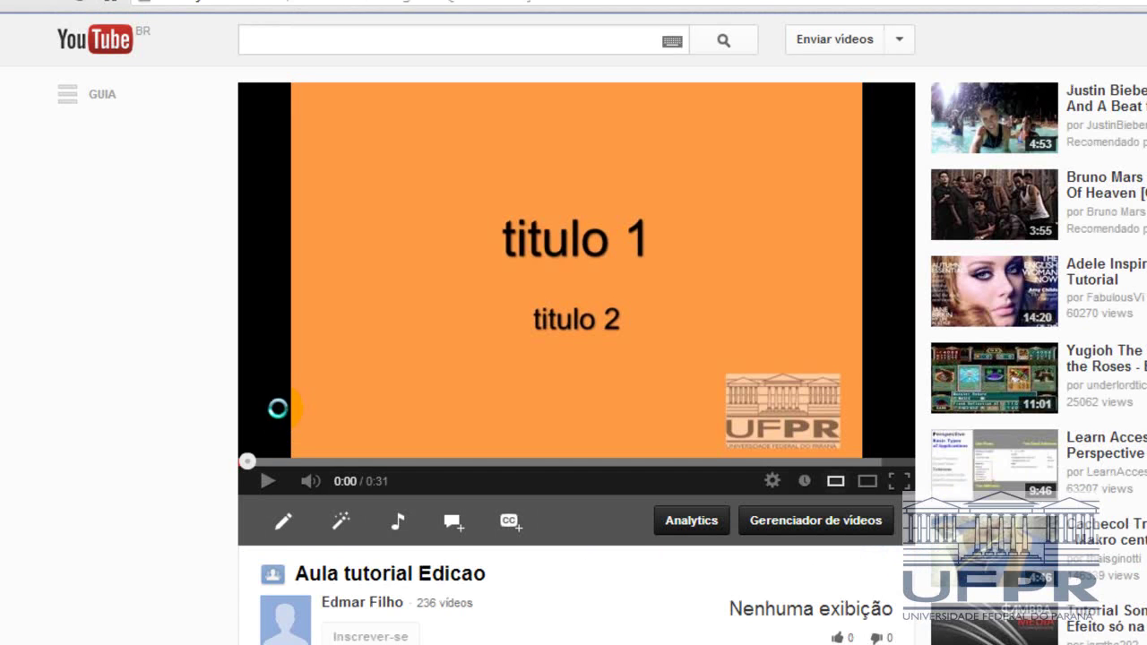
scroll(279, 411, "down", 3)
scroll(281, 421, "up", 3)
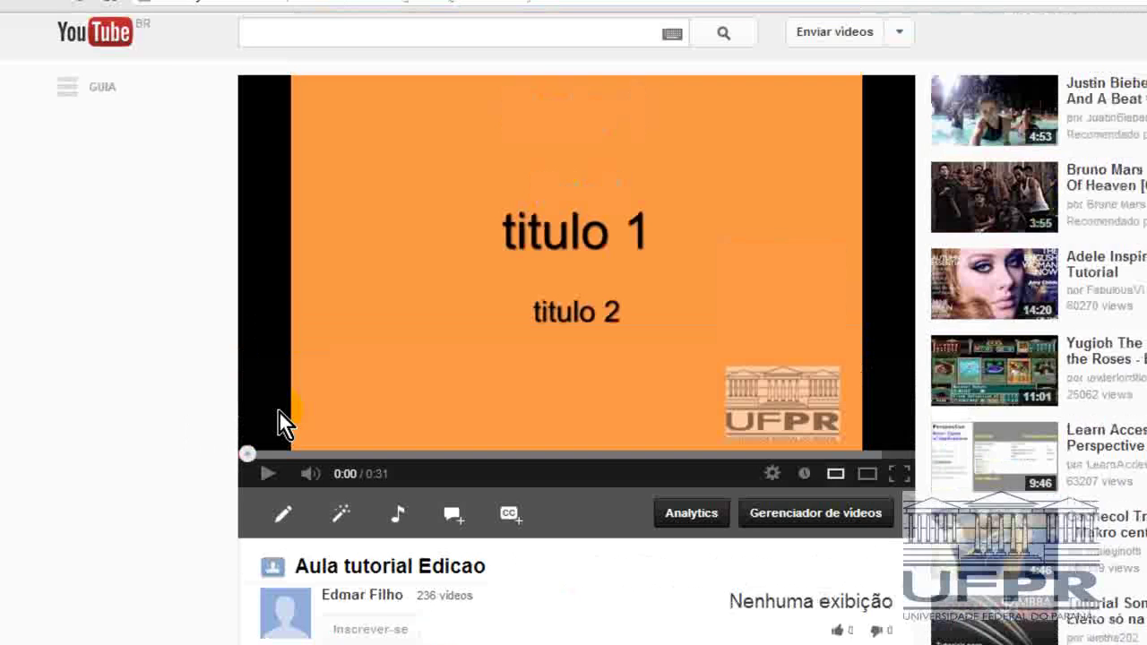
left_click(266, 473)
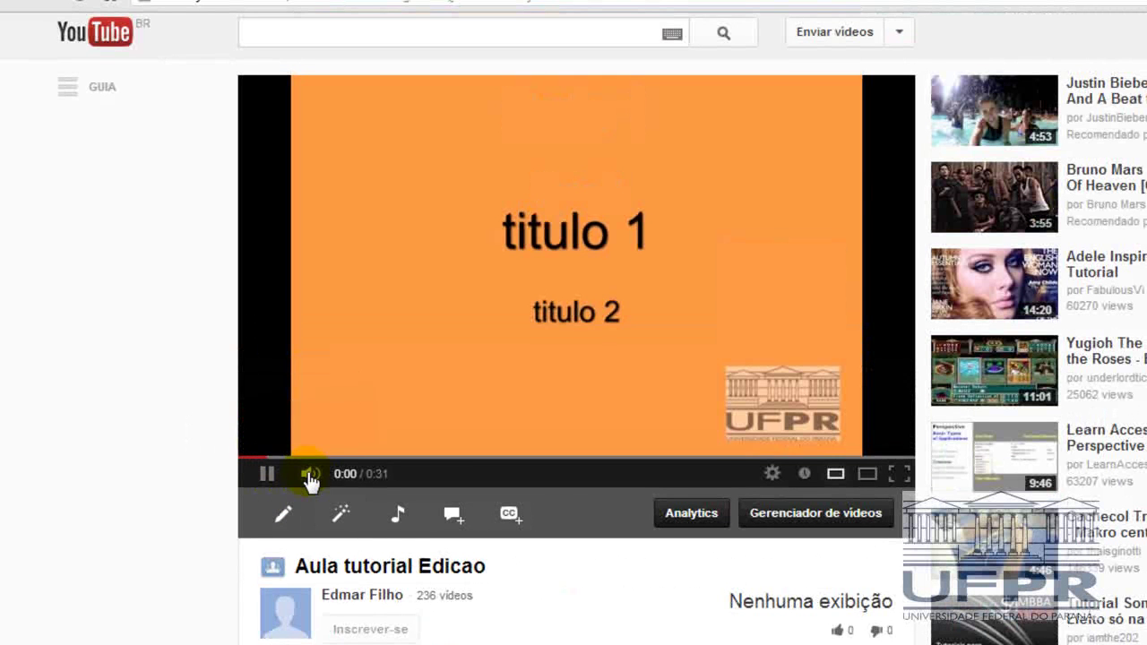
left_click(307, 473)
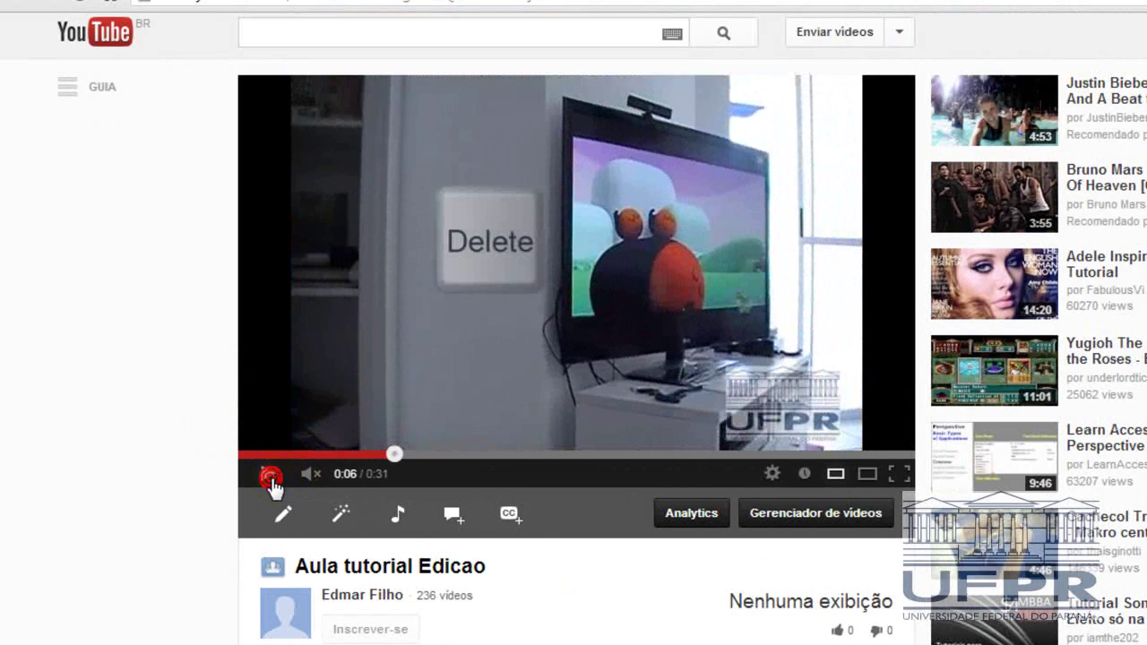
left_click(267, 475)
Step: Open the annotations editor for the video, then pause and mute its preview
middle_click(275, 491)
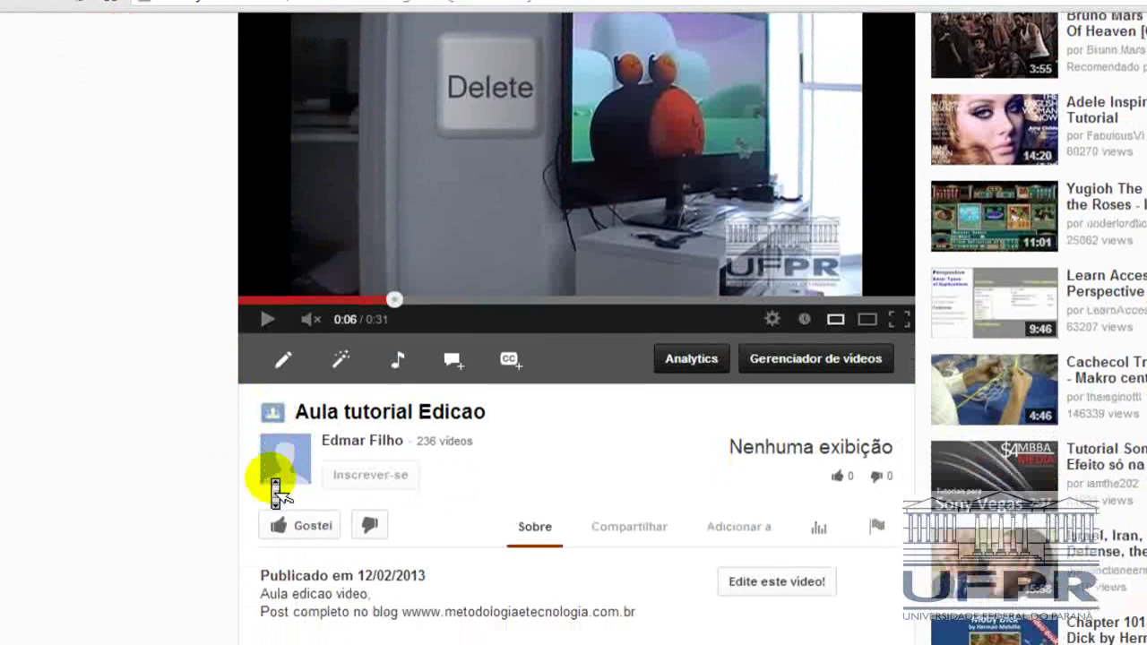
scroll(275, 491, "down", 2)
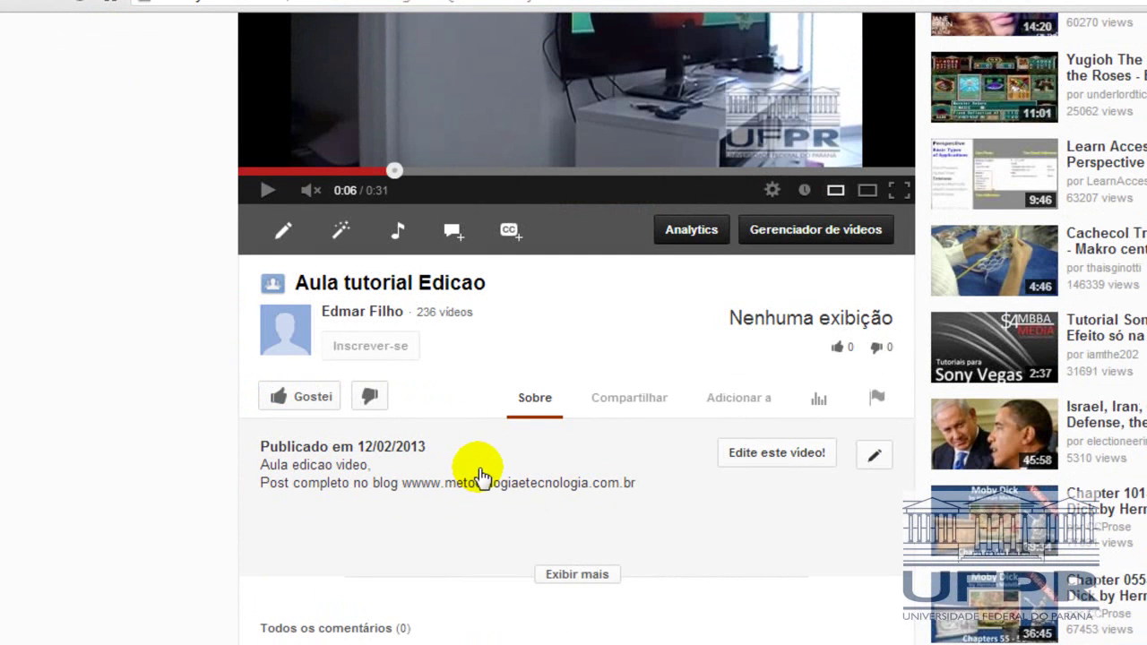
middle_click(176, 427)
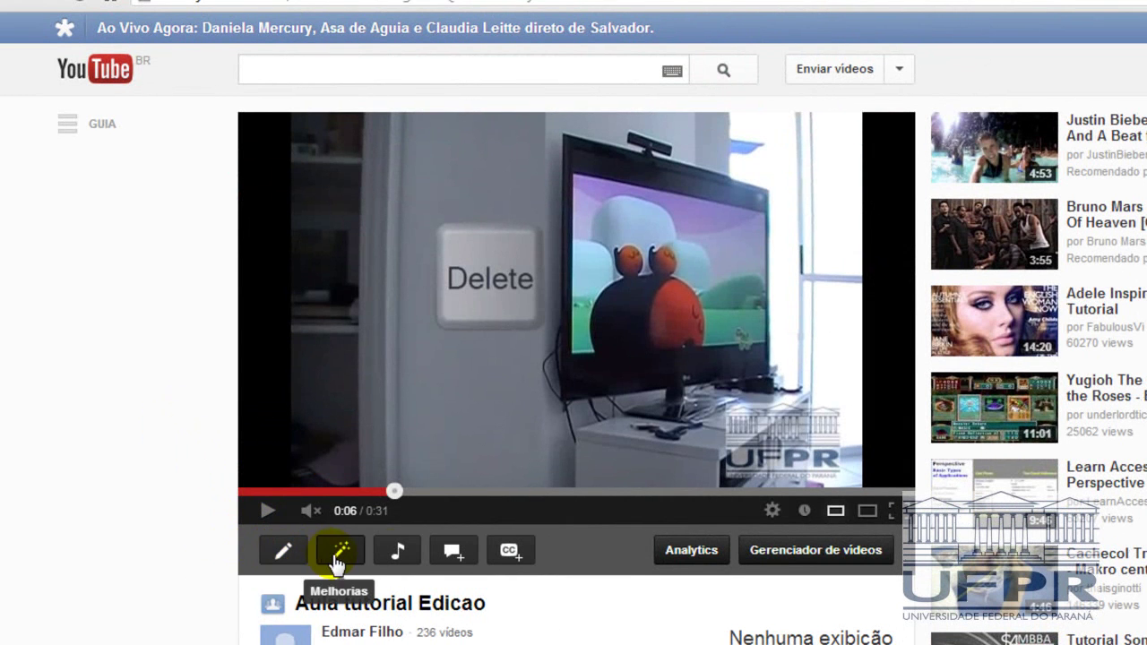
left_click(459, 556)
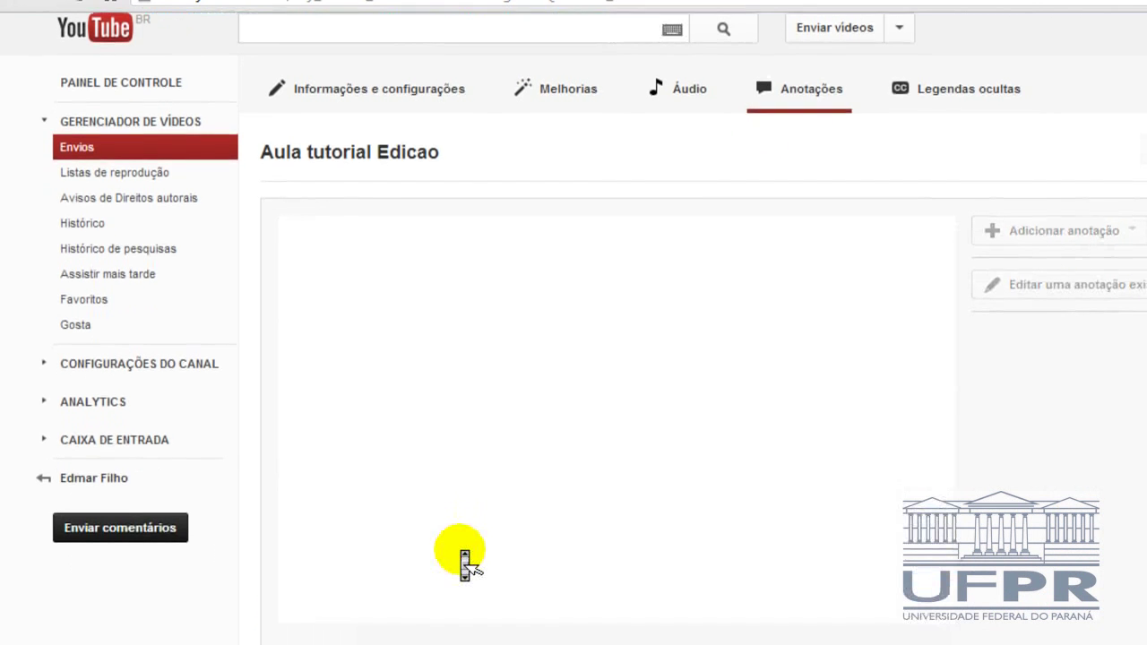
scroll(465, 565, "down", 1)
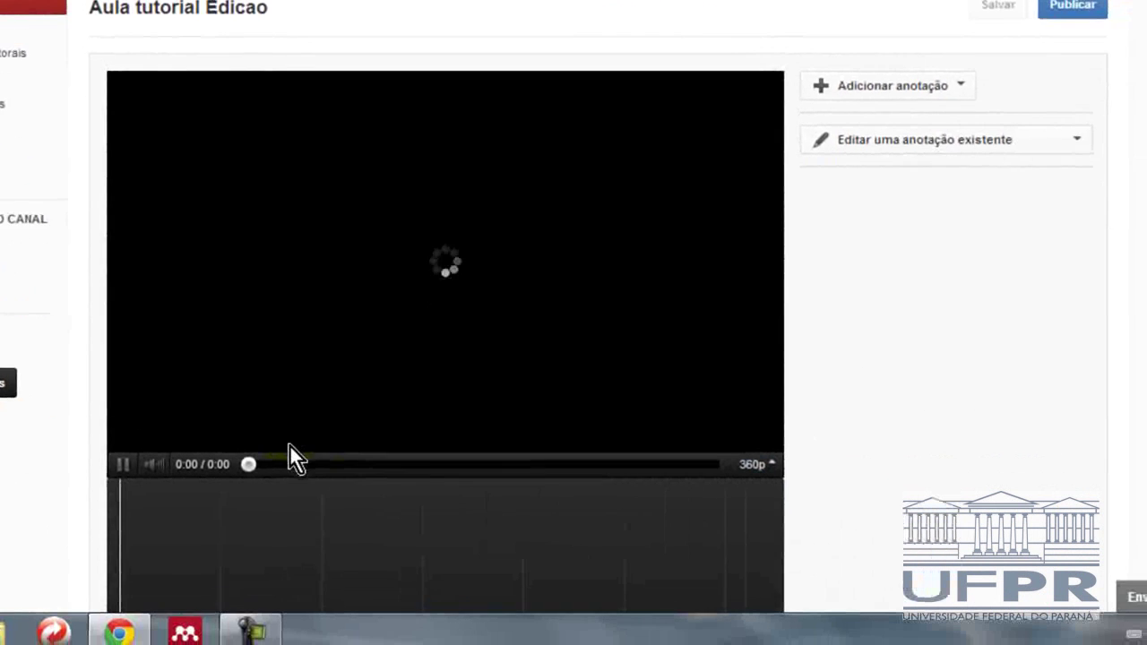
scroll(289, 456, "down", 1)
left_click(122, 398)
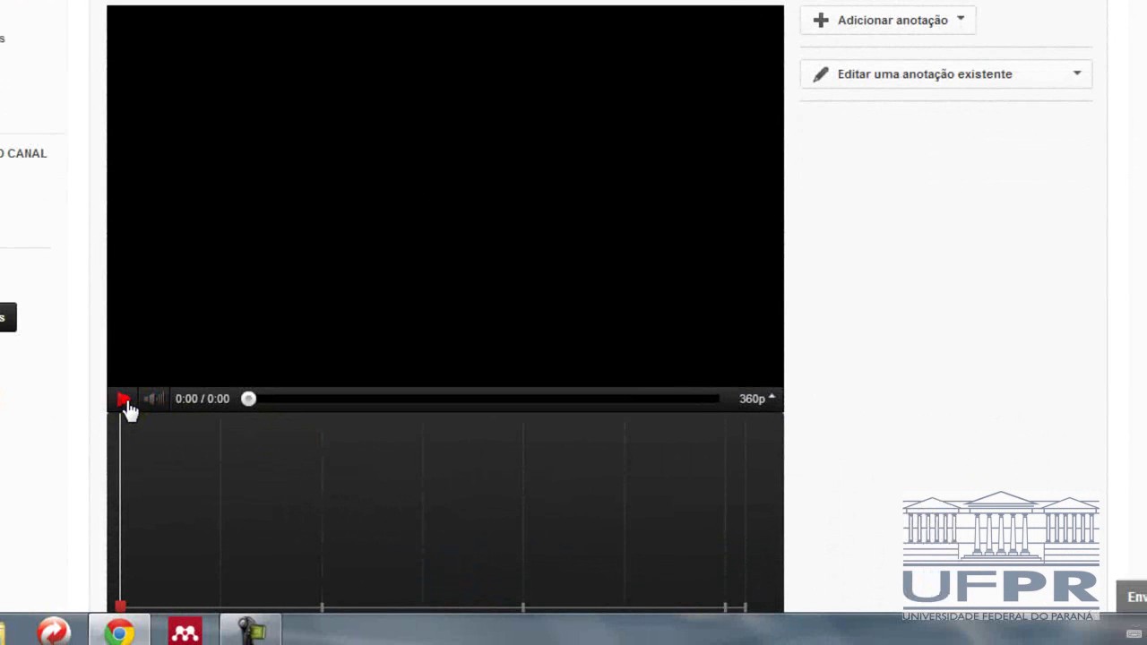
left_click(154, 399)
Step: Bring up the annotation types available for adding a new annotation at the start of the video
scroll(179, 426, "down", 2)
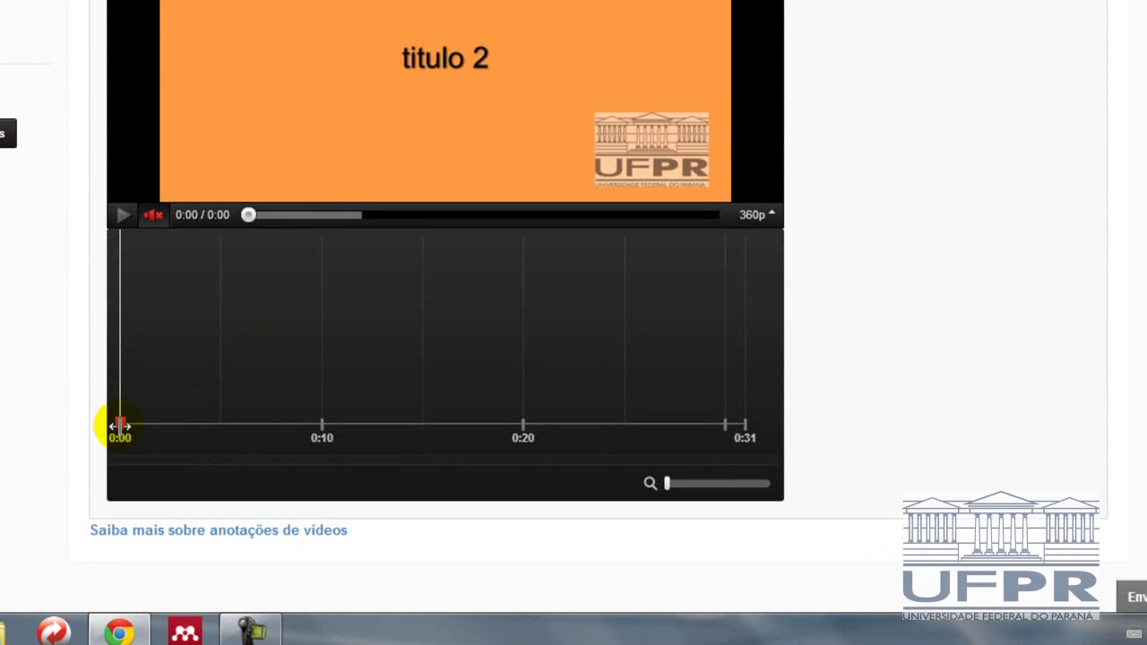
scroll(201, 410, "up", 2)
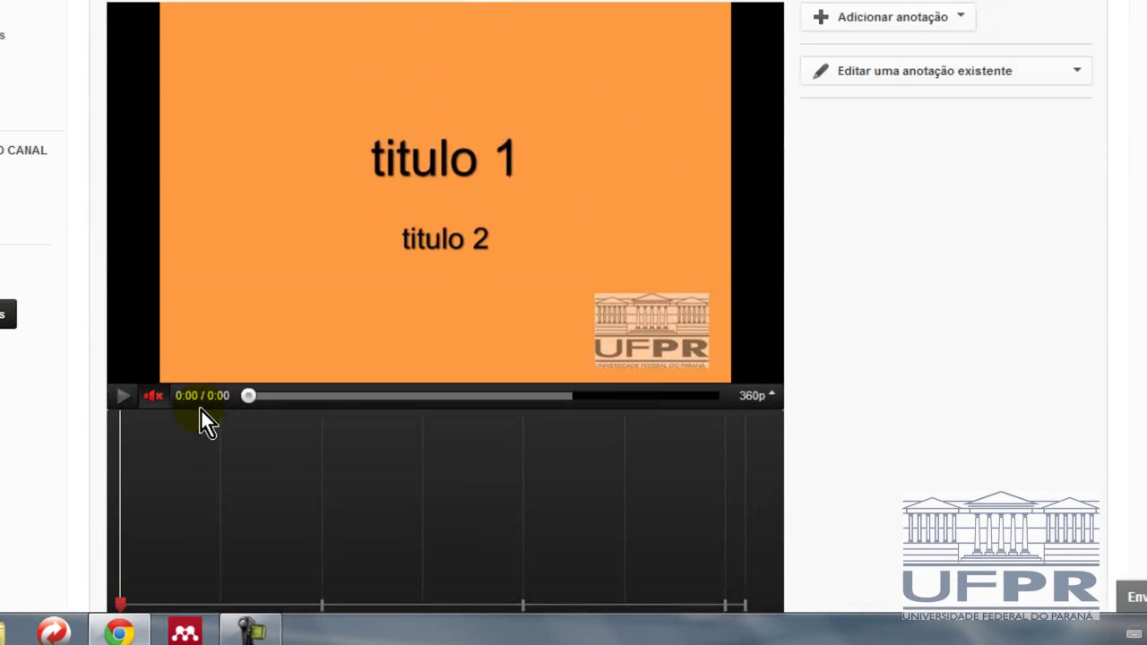
left_click(857, 27)
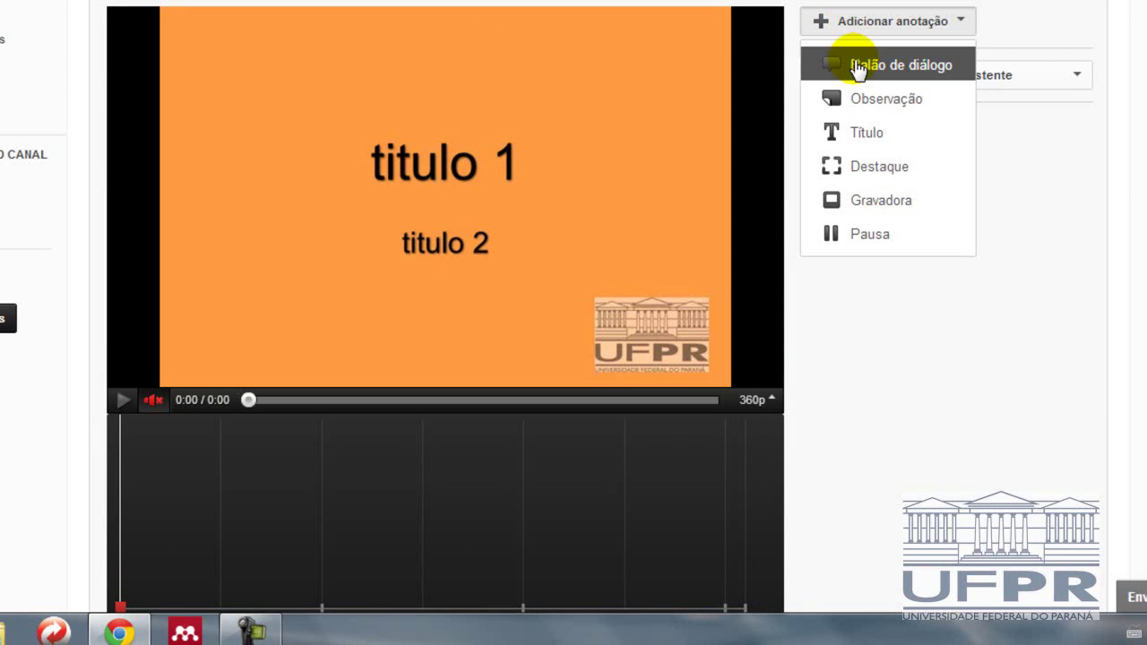